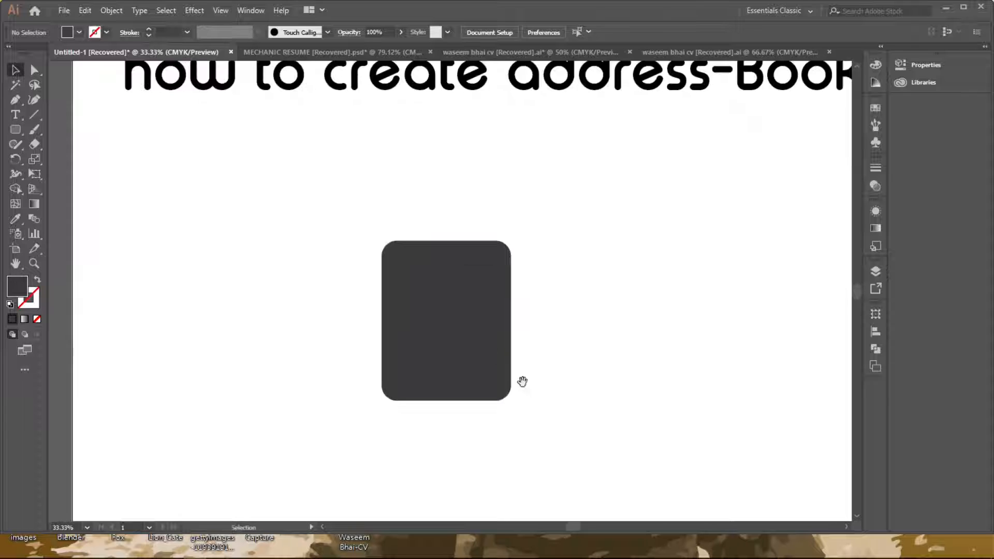
# - Draw a small circle about 59 mm across and a larger one about 132 mm across below it, beside the rounded rectangle
pyautogui.moveTo(524, 381); pyautogui.dragTo(542, 378)
pyautogui.moveTo(556, 321); pyautogui.dragTo(467, 328)
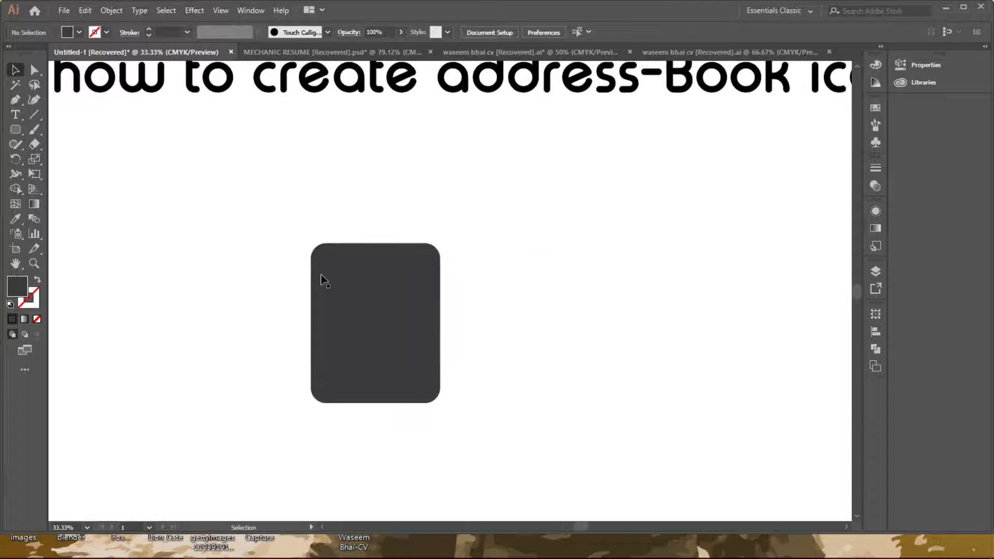
pyautogui.moveTo(21, 131); pyautogui.dragTo(78, 160)
pyautogui.scroll(-1, 222, 226)
pyautogui.scroll(1, 349, 239)
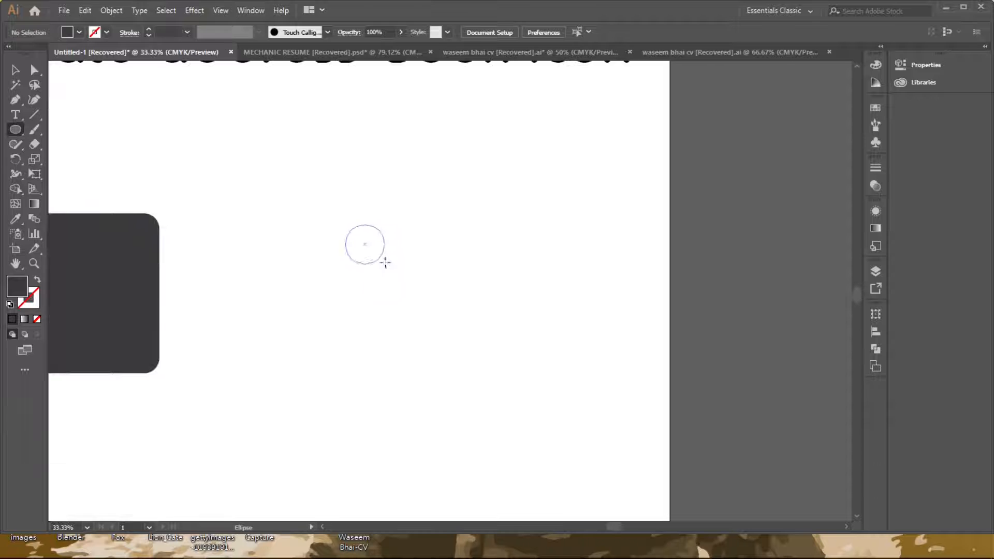
pyautogui.moveTo(386, 263); pyautogui.dragTo(443, 386)
# - Align the two circles to each other on their horizontal centres
pyautogui.press('v')
pyautogui.moveTo(340, 224); pyautogui.dragTo(563, 360)
pyautogui.click(875, 331)
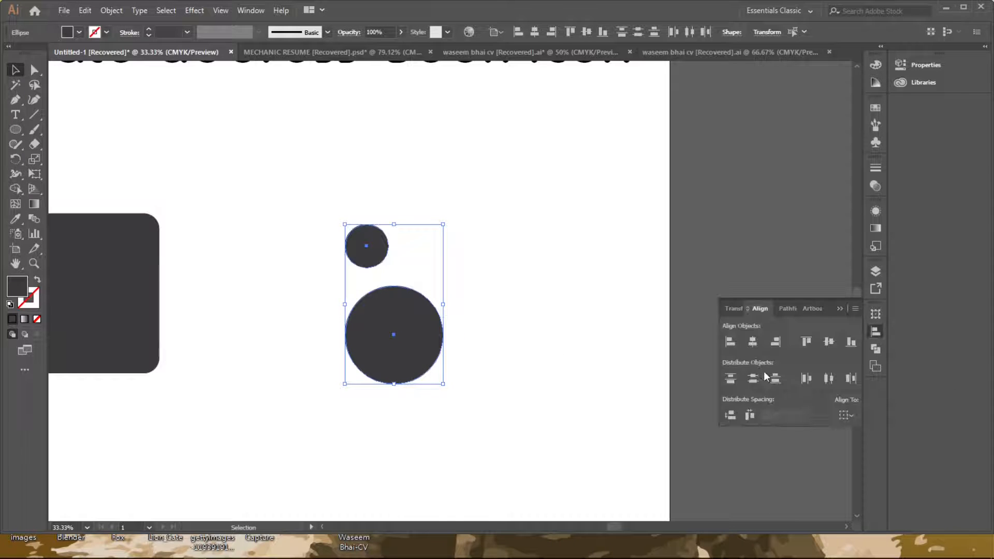
pyautogui.click(827, 378)
pyautogui.hotkey('ctrl', 'z')
pyautogui.click(753, 341)
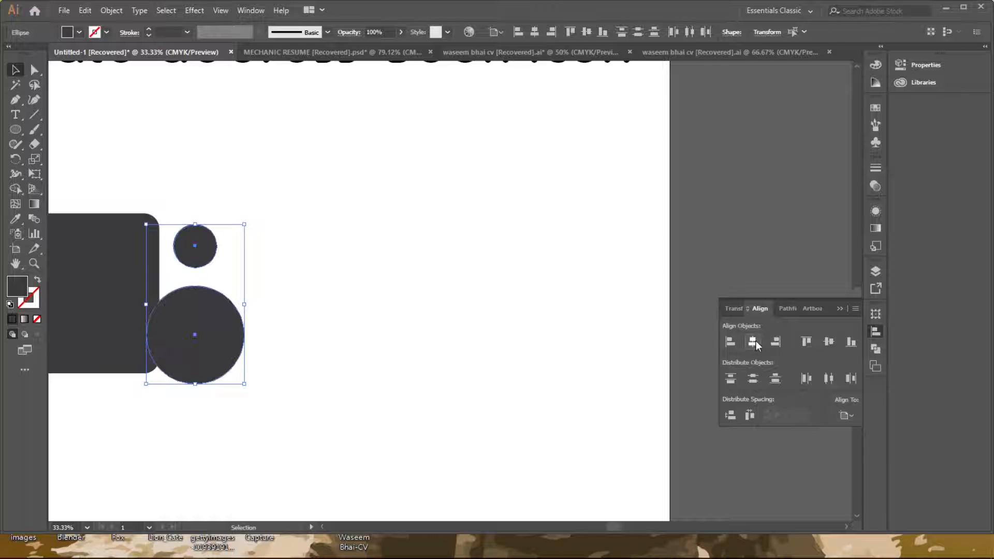
pyautogui.click(841, 309)
# - Move the small circle straight down until only a narrow gap separates it from the large circle
pyautogui.moveTo(390, 336); pyautogui.dragTo(733, 354)
pyautogui.click(694, 339)
pyautogui.scroll(2, 545, 273)
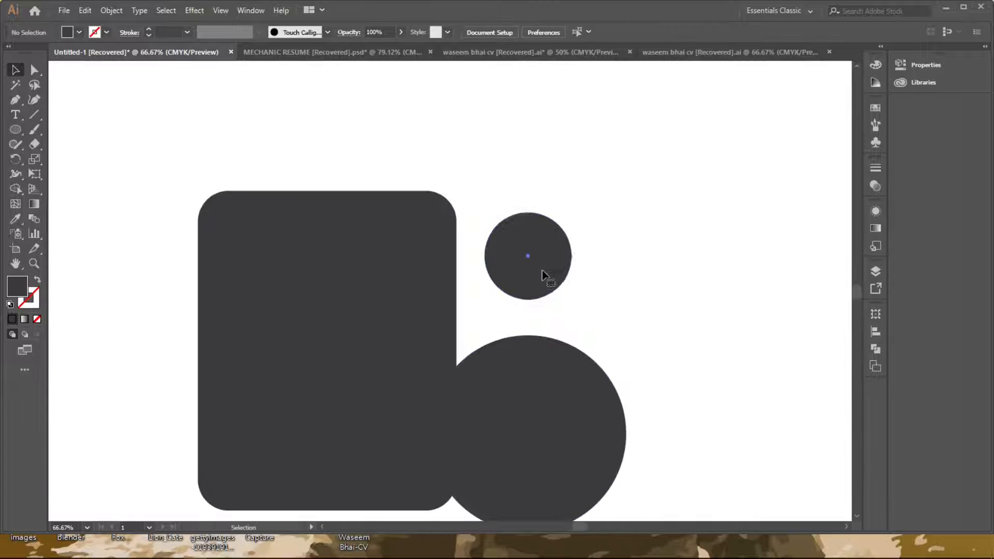
pyautogui.moveTo(535, 262); pyautogui.dragTo(535, 297)
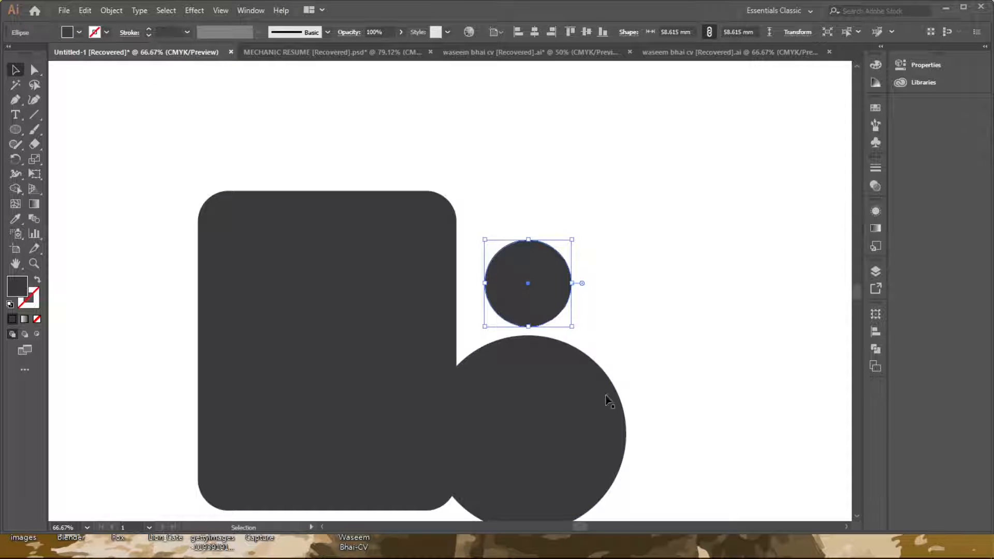
pyautogui.scroll(-2, 608, 402)
pyautogui.click(616, 306)
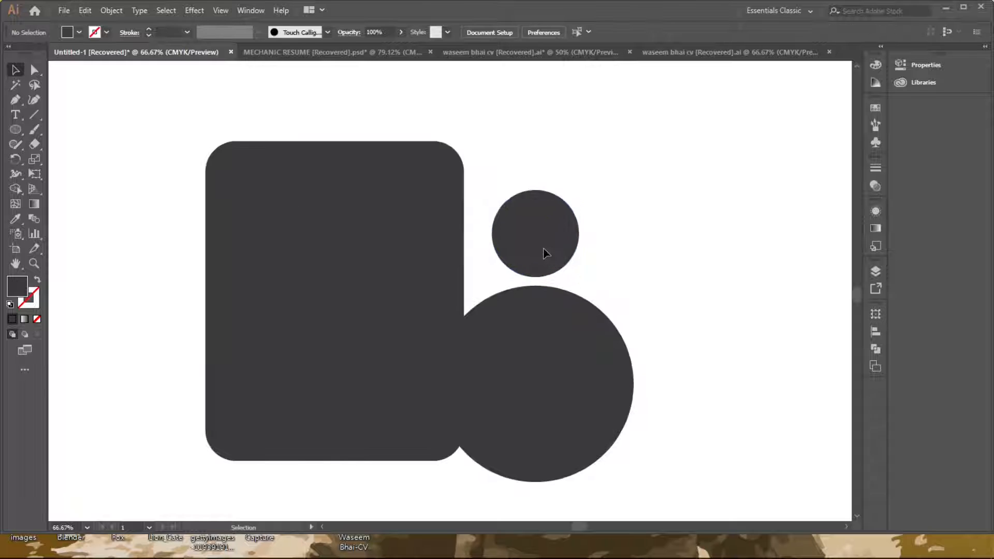
# - Move both circles together sideways into the empty area clear of the rounded rectangle
pyautogui.click(543, 249)
pyautogui.scroll(-1, 623, 326)
pyautogui.moveTo(636, 343); pyautogui.dragTo(566, 371)
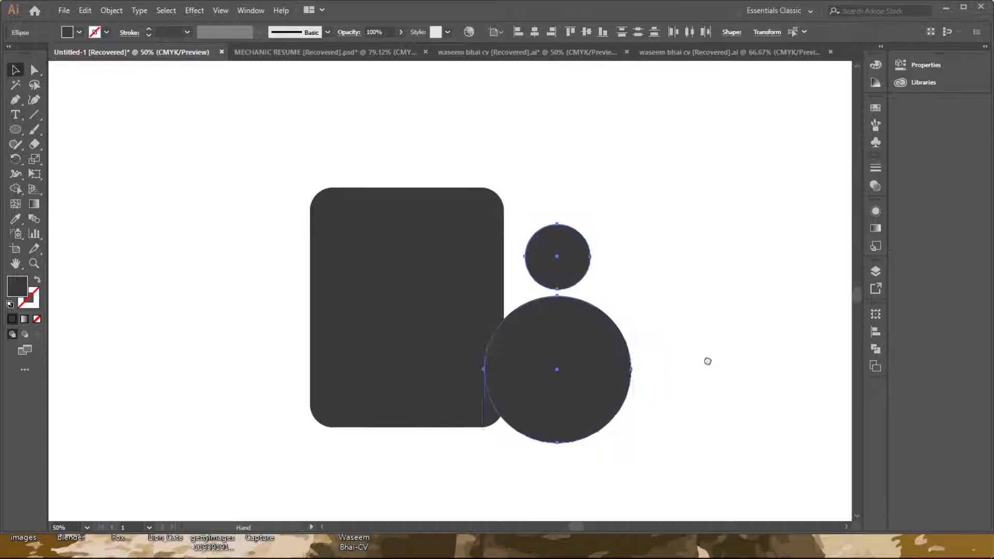
pyautogui.moveTo(708, 362); pyautogui.dragTo(547, 347)
pyautogui.moveTo(444, 357); pyautogui.dragTo(709, 358)
pyautogui.click(752, 425)
pyautogui.moveTo(762, 424); pyautogui.dragTo(637, 401)
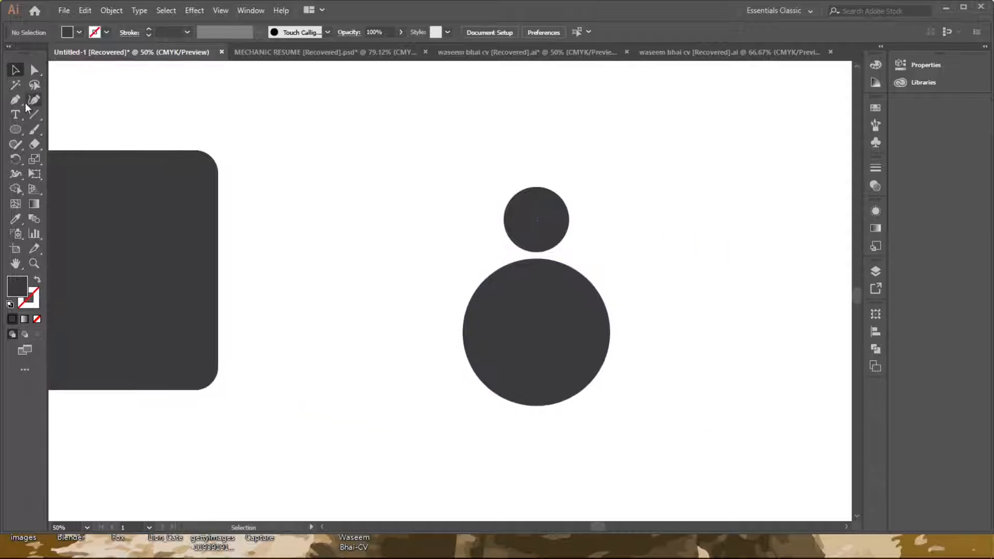
# - Draw a horizontal line through the middle of the large circle, extending past both of its sides
pyautogui.click(33, 113)
pyautogui.click(441, 334)
pyautogui.click(739, 345)
pyautogui.press('v')
pyautogui.click(577, 337)
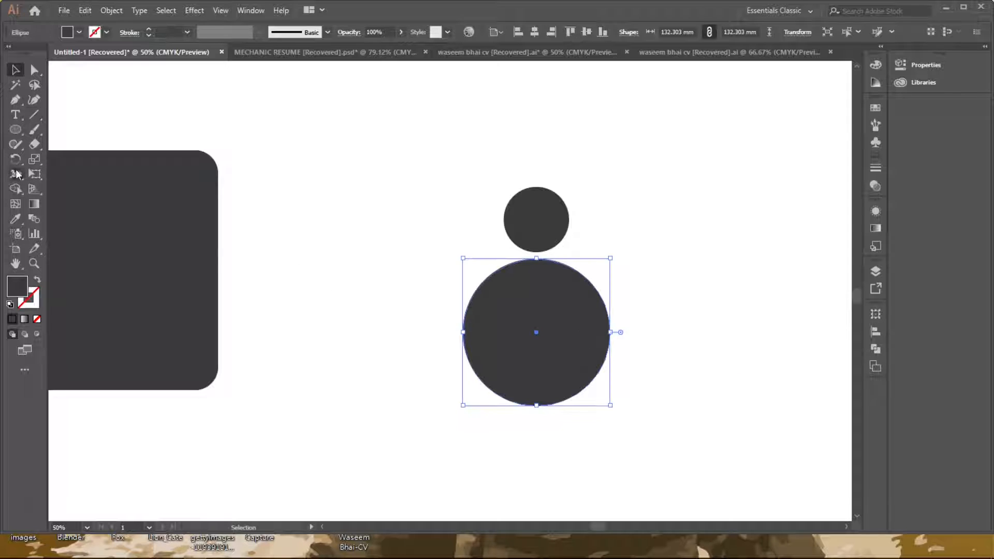
pyautogui.press('\\')
pyautogui.moveTo(443, 330); pyautogui.dragTo(674, 330)
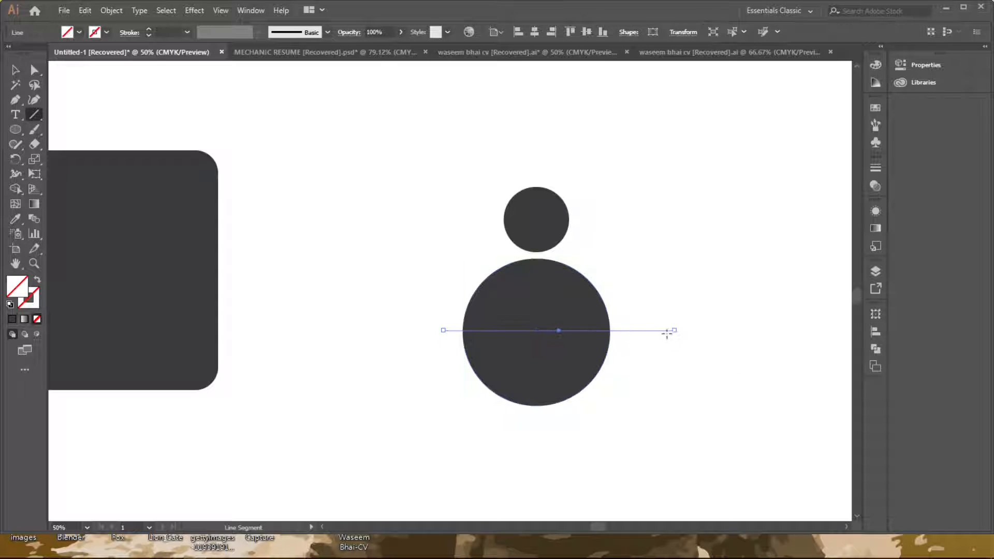
# - Divide the large circle along the line with Pathfinder and delete the ungrouped lower half
pyautogui.press('v')
pyautogui.click(876, 349)
pyautogui.click(730, 375)
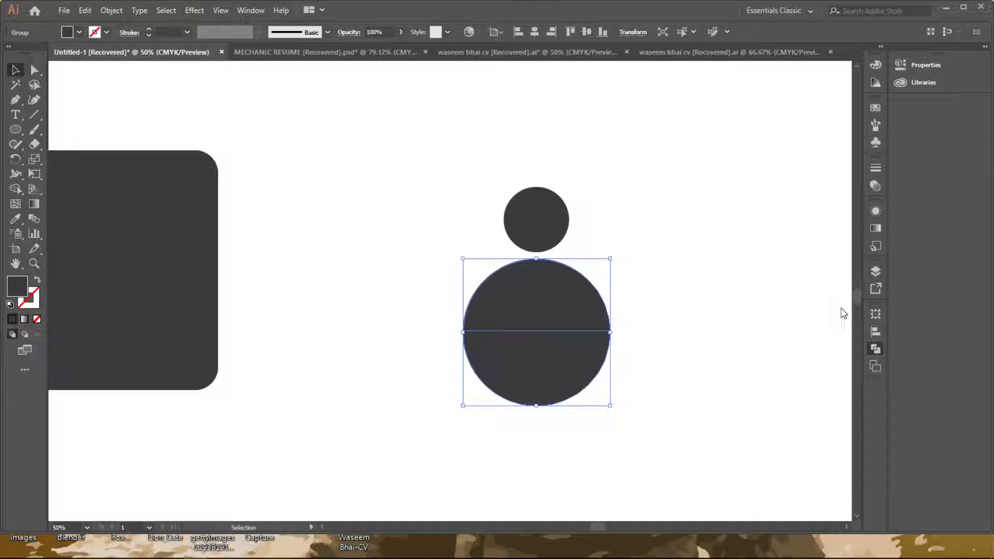
pyautogui.rightClick(579, 335)
pyautogui.click(629, 439)
pyautogui.click(626, 430)
pyautogui.moveTo(580, 371); pyautogui.dragTo(581, 397)
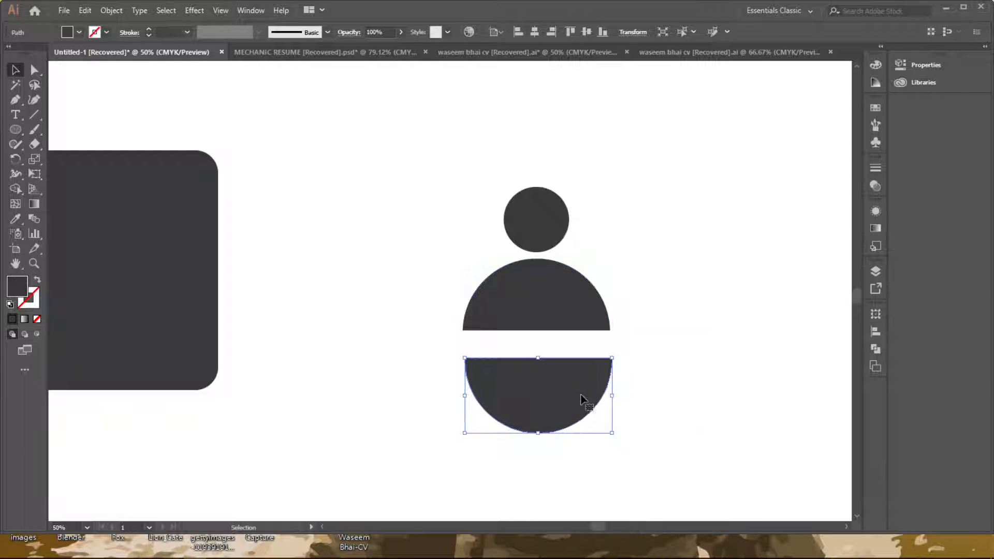
pyautogui.press('Delete')
# - Group the small circle and the half circle into a person figure and fill it with white
pyautogui.moveTo(603, 169); pyautogui.dragTo(511, 358)
pyautogui.rightClick(587, 321)
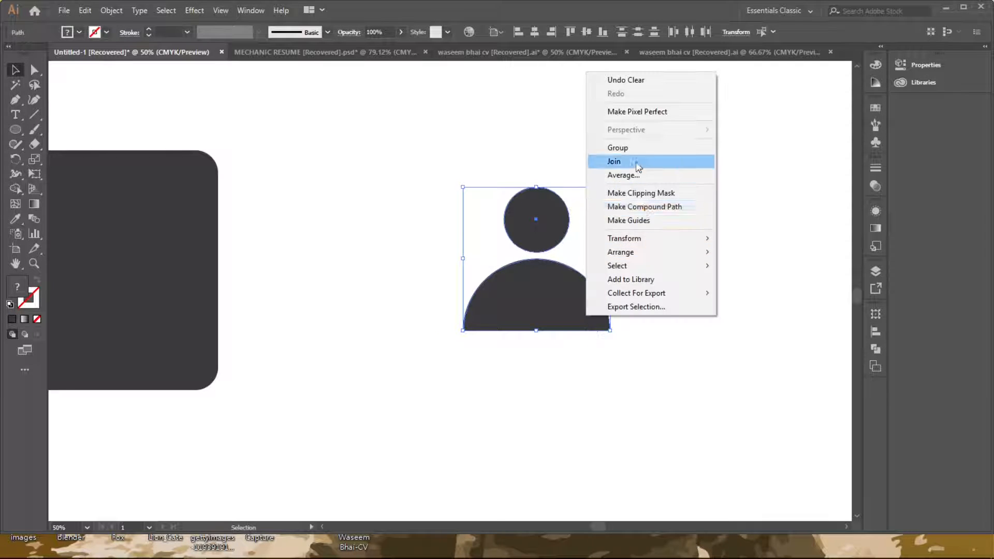
pyautogui.click(641, 147)
pyautogui.click(876, 109)
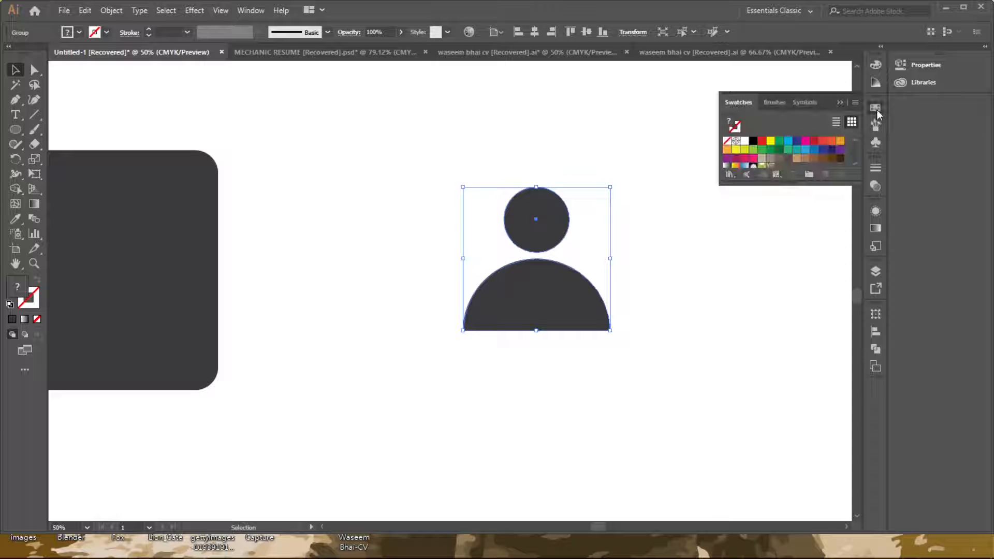
pyautogui.click(744, 140)
# - Move the white person figure onto the dark rounded rectangle and scale it down slightly
pyautogui.hscroll(-5, 792, 160)
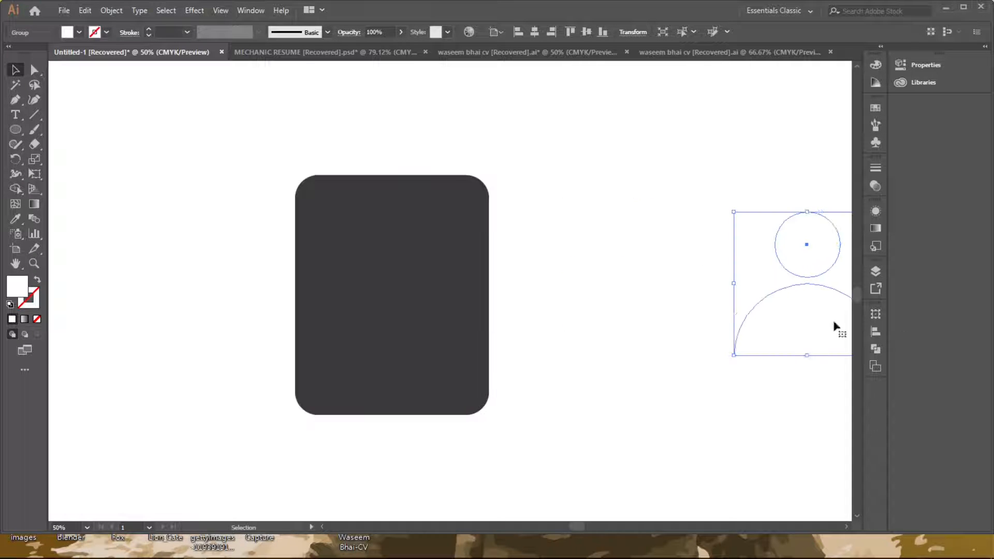
pyautogui.moveTo(835, 329); pyautogui.dragTo(423, 315)
pyautogui.moveTo(512, 335); pyautogui.dragTo(465, 316)
pyautogui.scroll(1, 524, 315)
# - Align the person figure and the rounded rectangle on their vertical and horizontal centres
pyautogui.moveTo(565, 241); pyautogui.dragTo(489, 299)
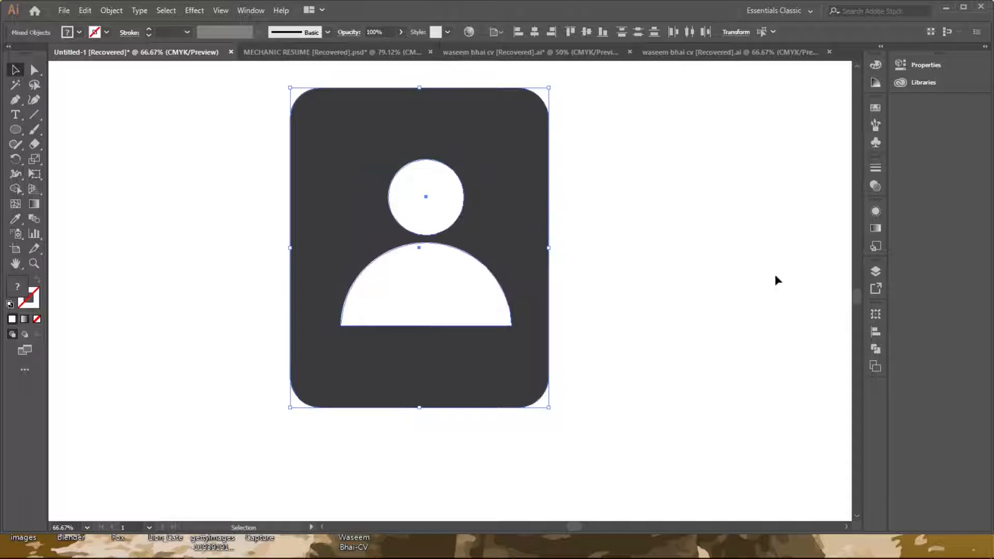
pyautogui.click(877, 351)
pyautogui.click(876, 332)
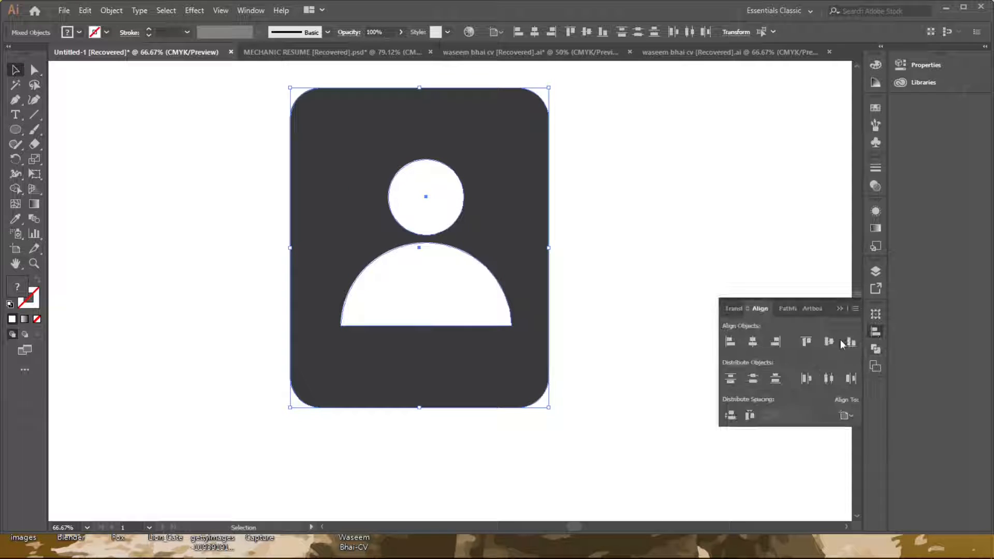
pyautogui.click(833, 344)
pyautogui.click(754, 344)
pyautogui.click(755, 379)
pyautogui.click(831, 381)
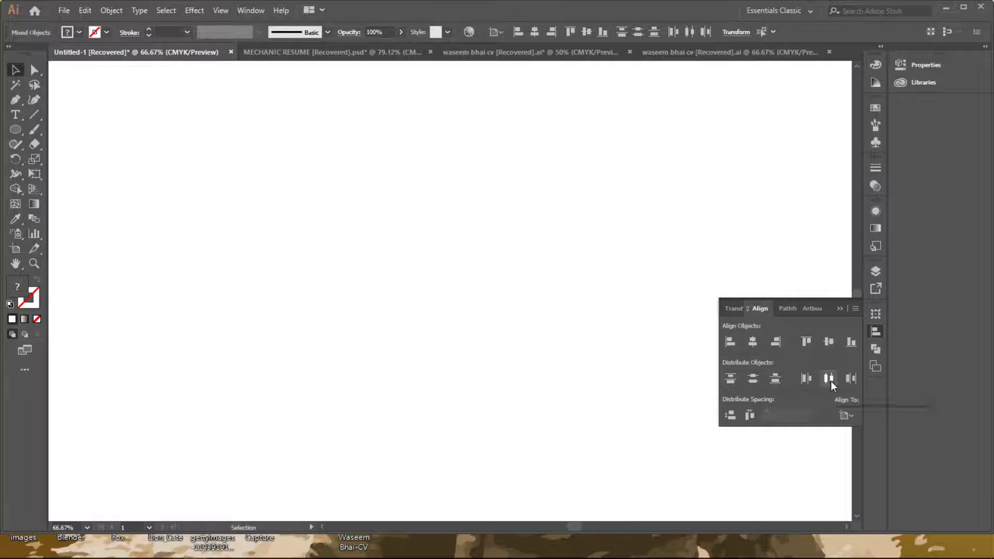
pyautogui.scroll(-3, 673, 362)
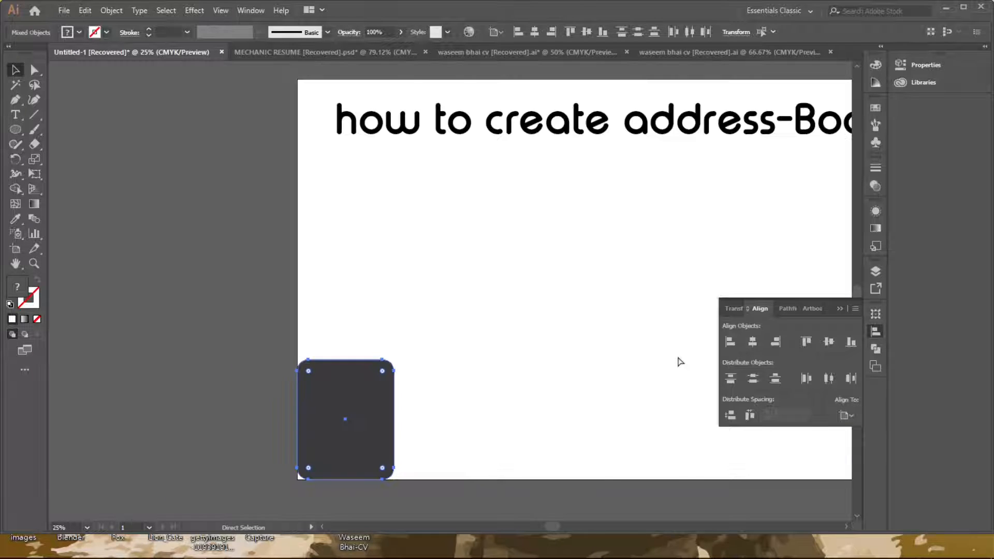
pyautogui.hotkey('ctrl', 'z')
pyautogui.hotkey('ctrl', 'z')
pyautogui.click(839, 309)
# - Scale the white person figure down proportionally so wider margins surround it inside the rounded rectangle
pyautogui.scroll(1, 678, 268)
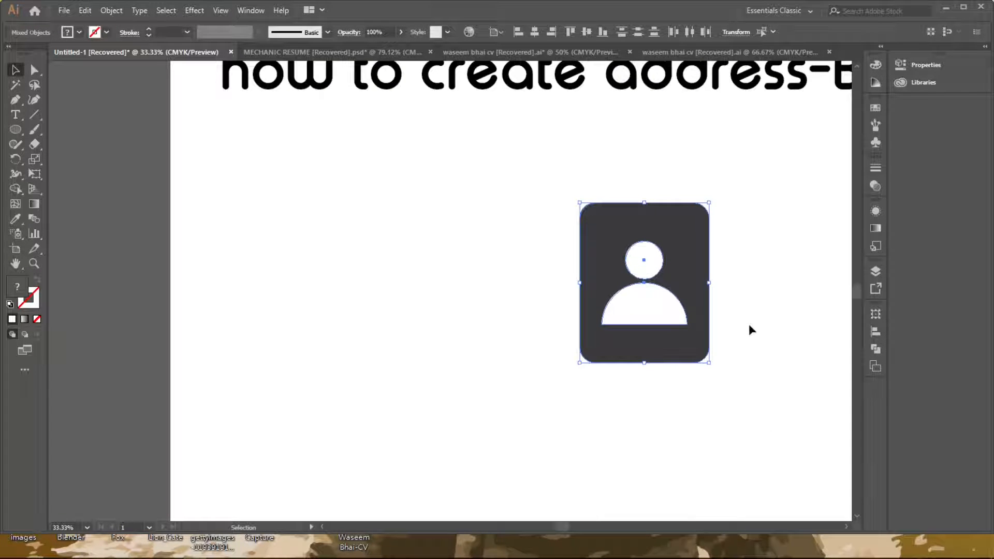
pyautogui.click(735, 334)
pyautogui.scroll(1, 730, 324)
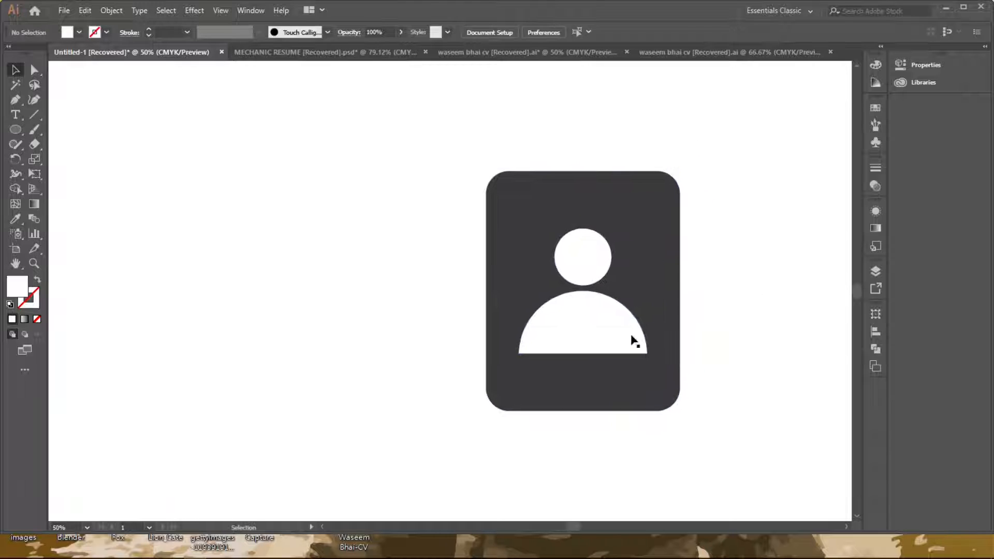
pyautogui.click(645, 352)
pyautogui.scroll(1, 628, 349)
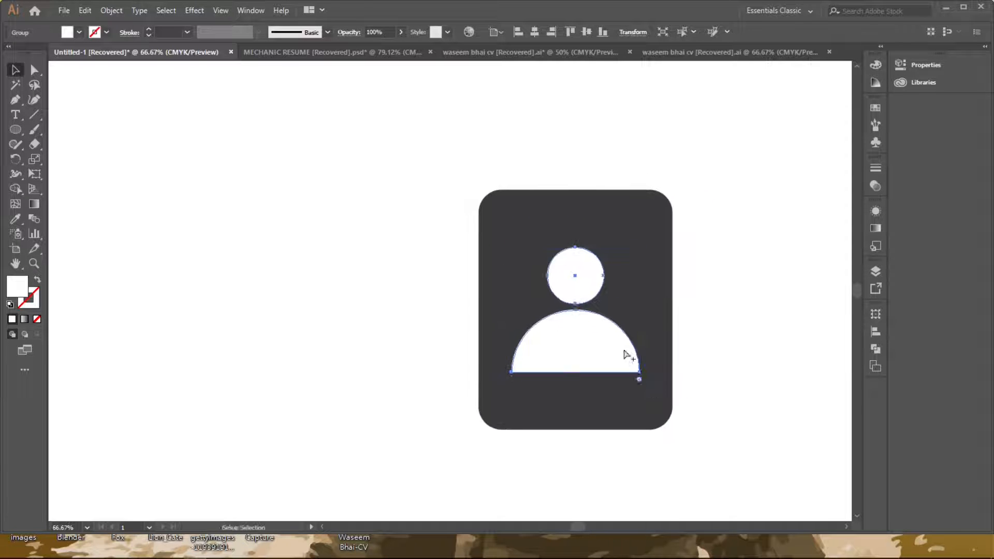
pyautogui.hotkey('ctrl', 'z')
pyautogui.click(654, 384)
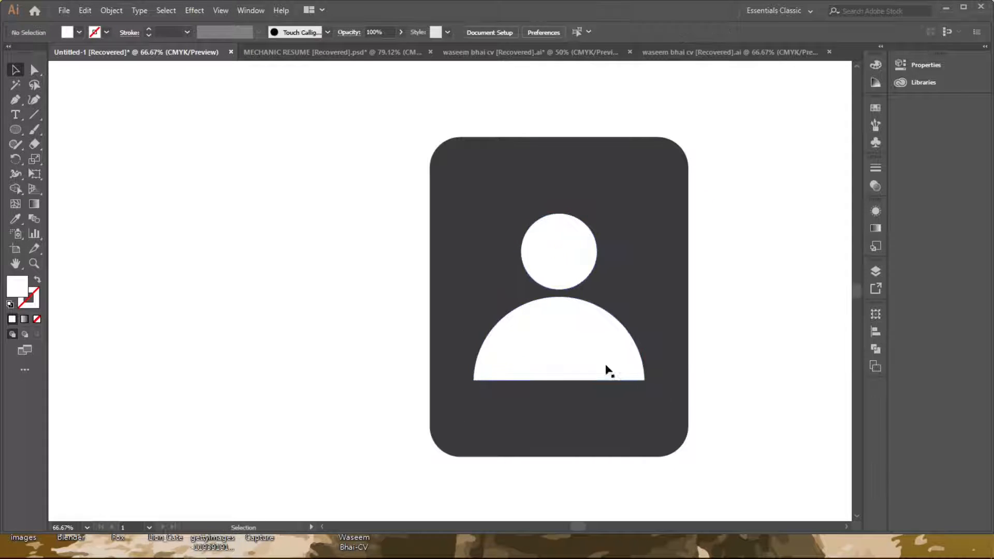
pyautogui.click(606, 370)
pyautogui.moveTo(644, 381); pyautogui.dragTo(606, 344)
# - Recentre the reduced person figure on the rounded rectangle both vertically and horizontally
pyautogui.keyDown('shift'); pyautogui.click(685, 280); pyautogui.keyUp('shift')
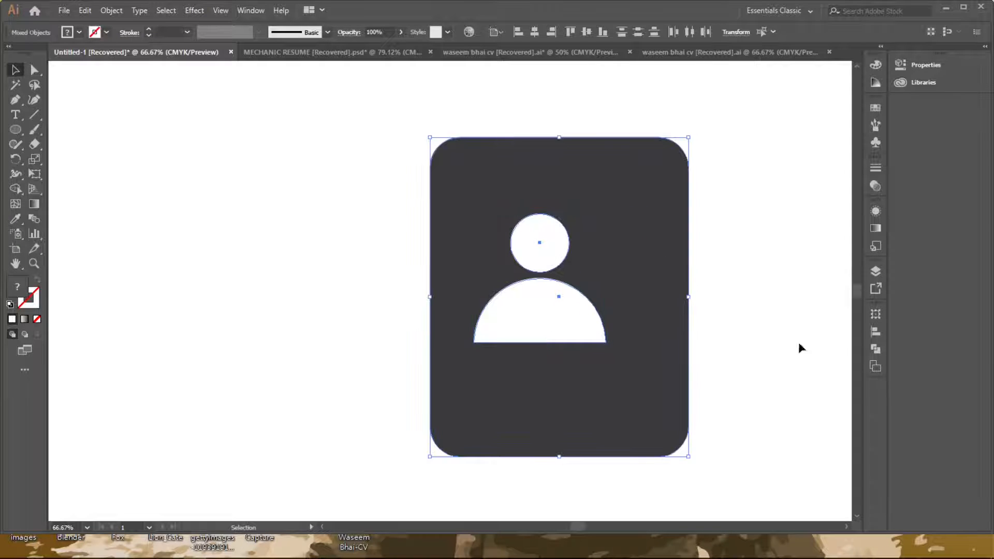
pyautogui.click(875, 332)
pyautogui.click(828, 344)
pyautogui.click(753, 342)
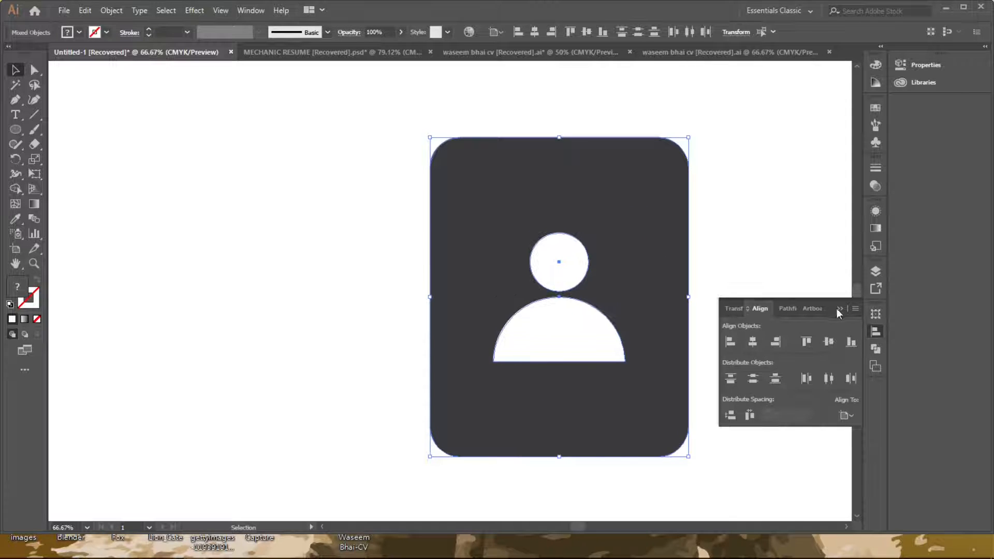
pyautogui.click(839, 308)
pyautogui.click(756, 297)
pyautogui.keyDown('alt'); pyautogui.moveTo(661, 234); pyautogui.dragTo(691, 240); pyautogui.keyUp('alt')
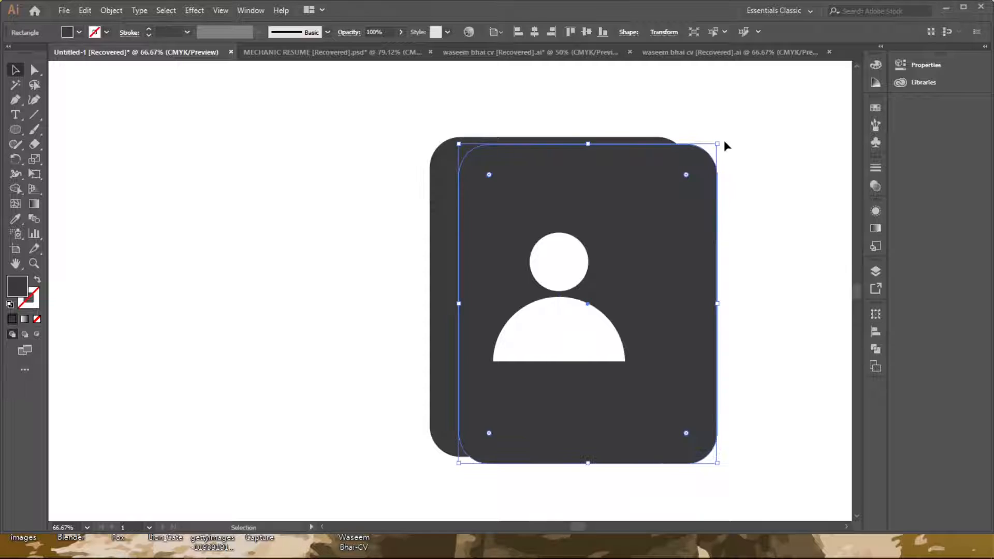
pyautogui.moveTo(722, 139); pyautogui.dragTo(773, 478)
pyautogui.moveTo(587, 434); pyautogui.dragTo(596, 232)
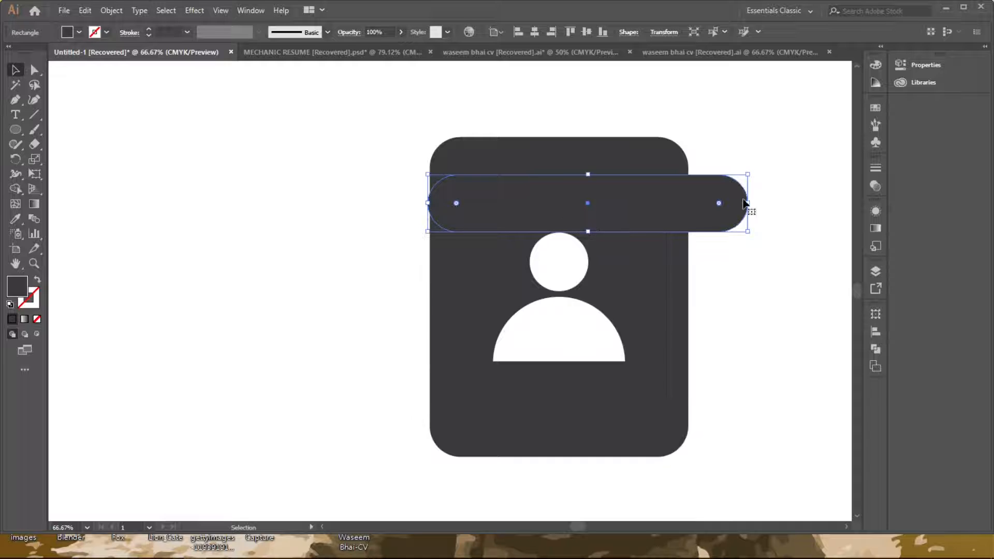
pyautogui.hotkey('ctrl', 'z')
pyautogui.press('Delete')
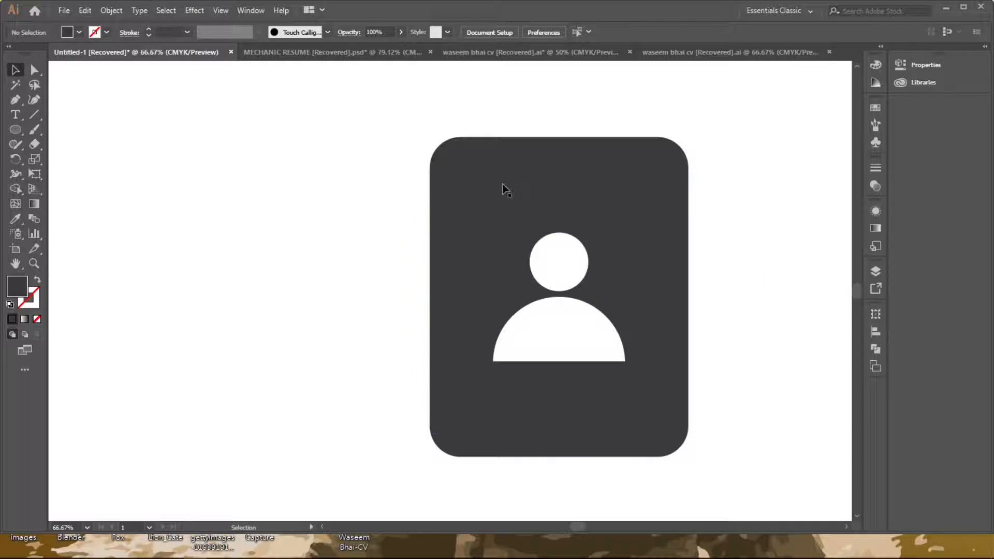
# - Draw a wide, low rounded bar beside the dark card and duplicate it downward into three evenly spaced bars
pyautogui.click(24, 130)
pyautogui.click(78, 145)
pyautogui.moveTo(324, 247)
pyautogui.mouseDown()
pyautogui.moveTo(361, 253)
pyautogui.moveTo(331, 294)
pyautogui.mouseUp()
pyautogui.press('v')
pyautogui.hotkey('ctrl', 'd')
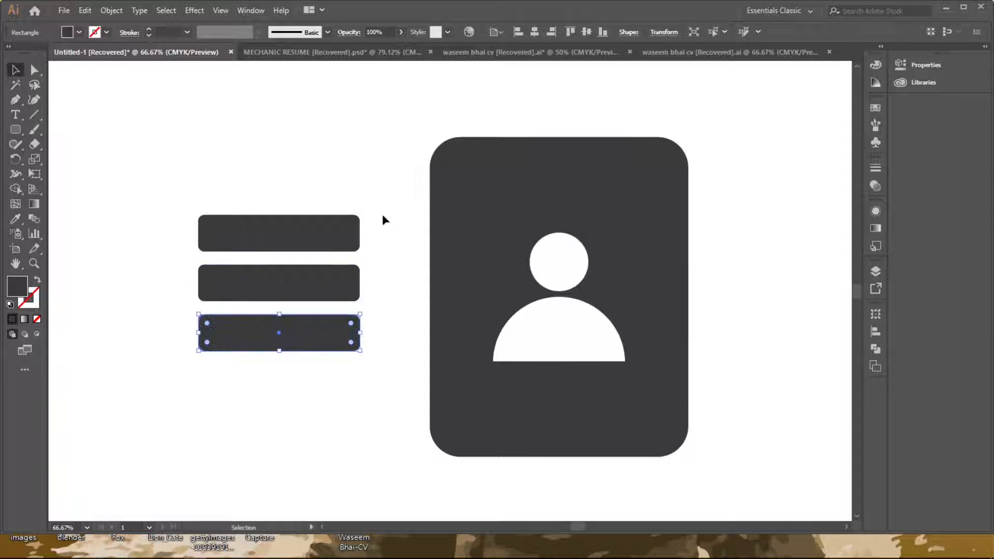
pyautogui.moveTo(130, 183); pyautogui.dragTo(292, 347)
pyautogui.rightClick(294, 335)
pyautogui.click(367, 166)
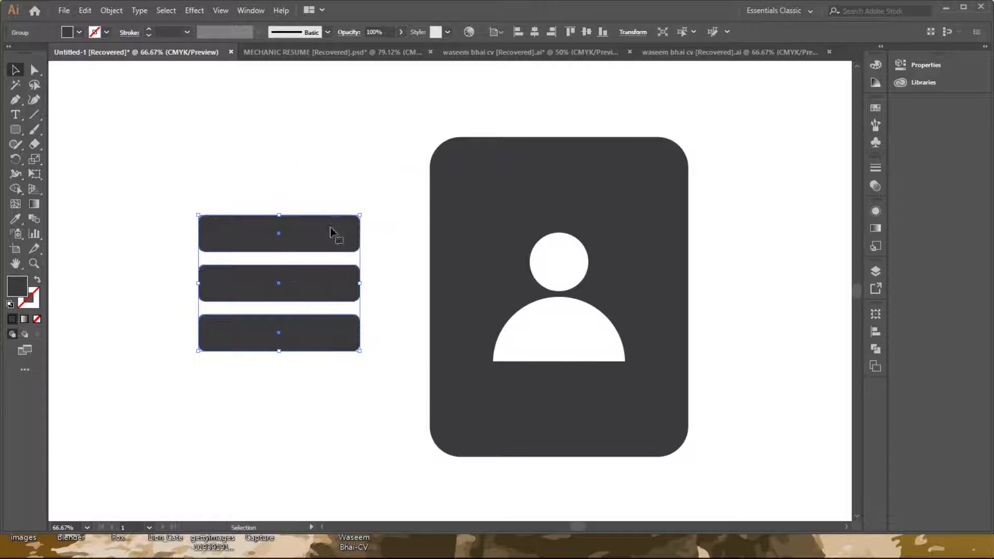
pyautogui.moveTo(331, 233); pyautogui.dragTo(681, 231)
pyautogui.hotkey('ctrl', 'z')
pyautogui.click(355, 378)
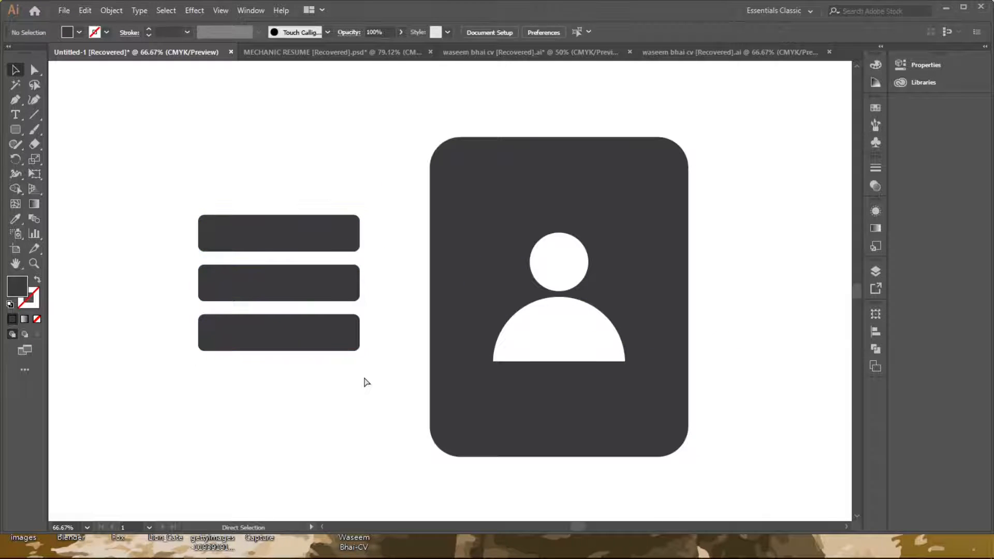
# - Delete the lowest bar and repeat the downward duplication twice to make a stack of four evenly spaced bars
pyautogui.press('a')
pyautogui.moveTo(363, 377); pyautogui.dragTo(348, 339)
pyautogui.press('Delete')
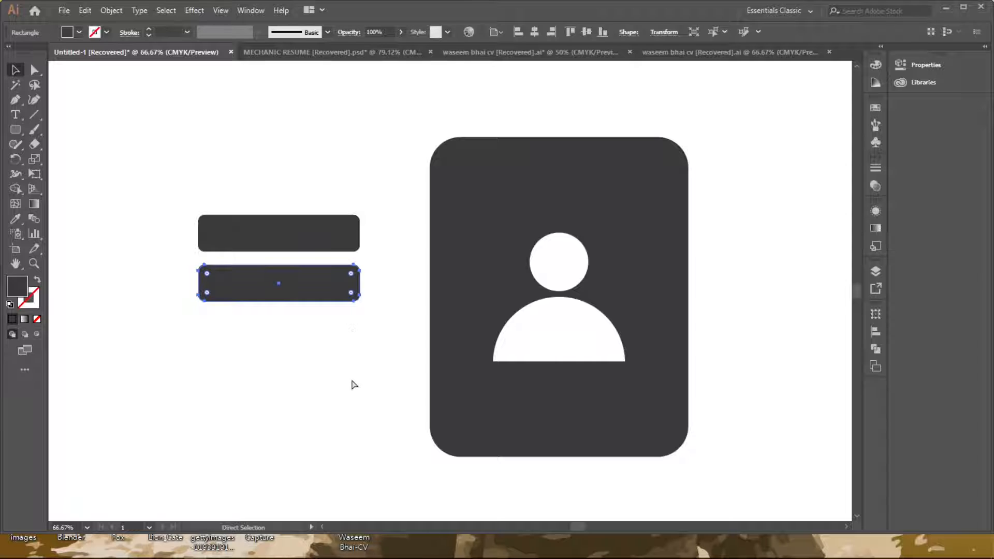
pyautogui.hotkey('ctrl', 'd')
pyautogui.hotkey('ctrl', 'd')
# - Group the four stacked bars and move the group across the card's right edge so their ends protrude as tabs
pyautogui.press('v')
pyautogui.moveTo(390, 207); pyautogui.dragTo(295, 399)
pyautogui.rightClick(301, 395)
pyautogui.click(332, 207)
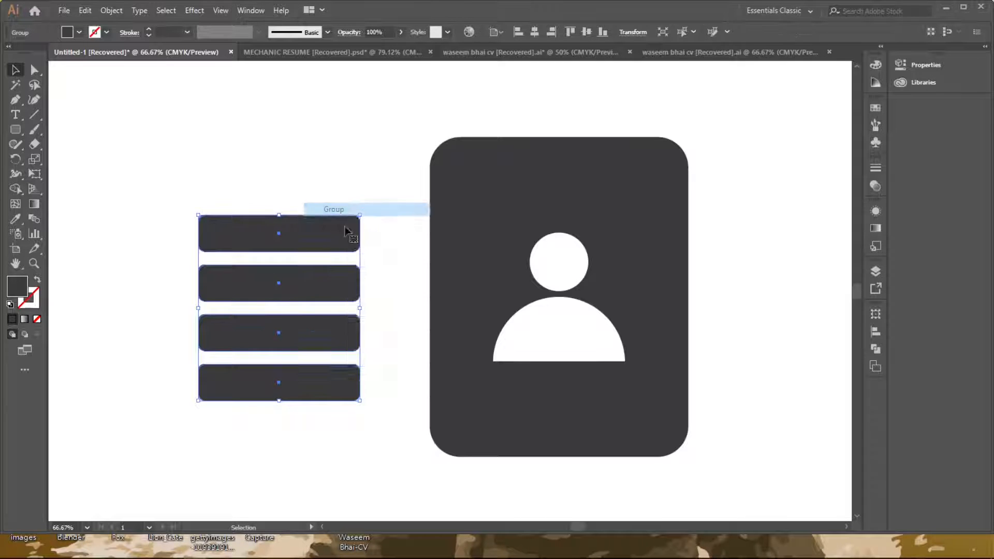
pyautogui.moveTo(346, 232); pyautogui.dragTo(705, 219)
# - Try to send the bar group to the very back of the stacking order, and undo it
pyautogui.rightClick(659, 228)
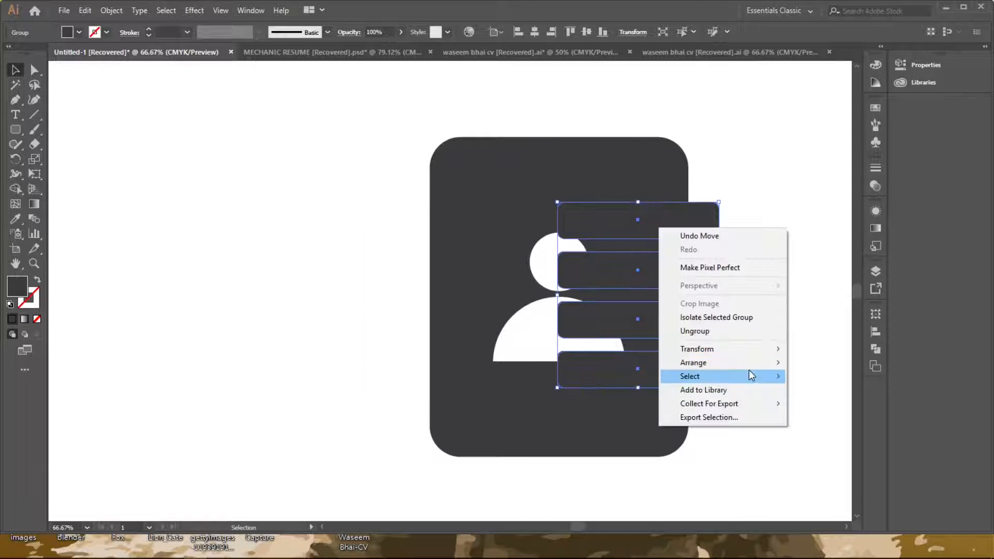
pyautogui.click(694, 362)
pyautogui.click(820, 399)
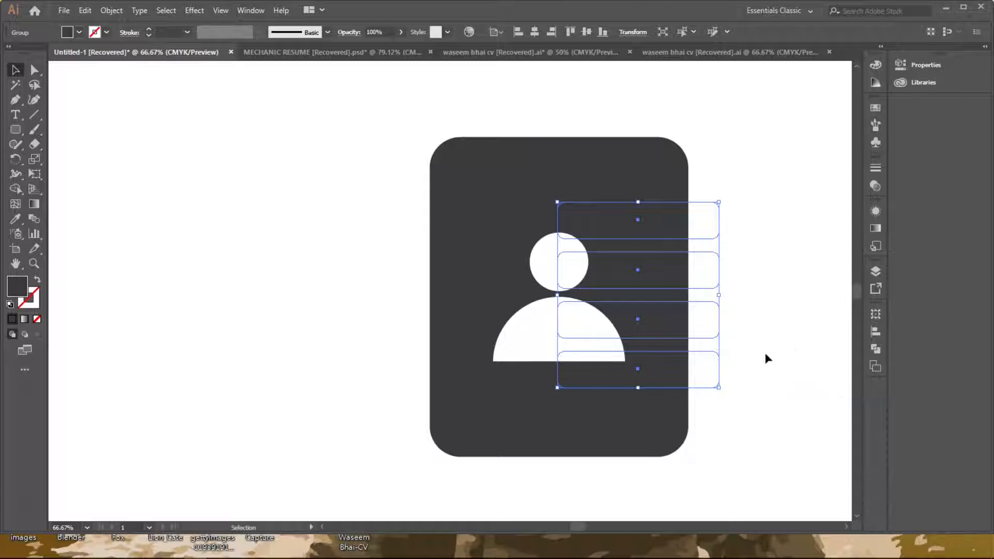
pyautogui.hotkey('ctrl', 'z')
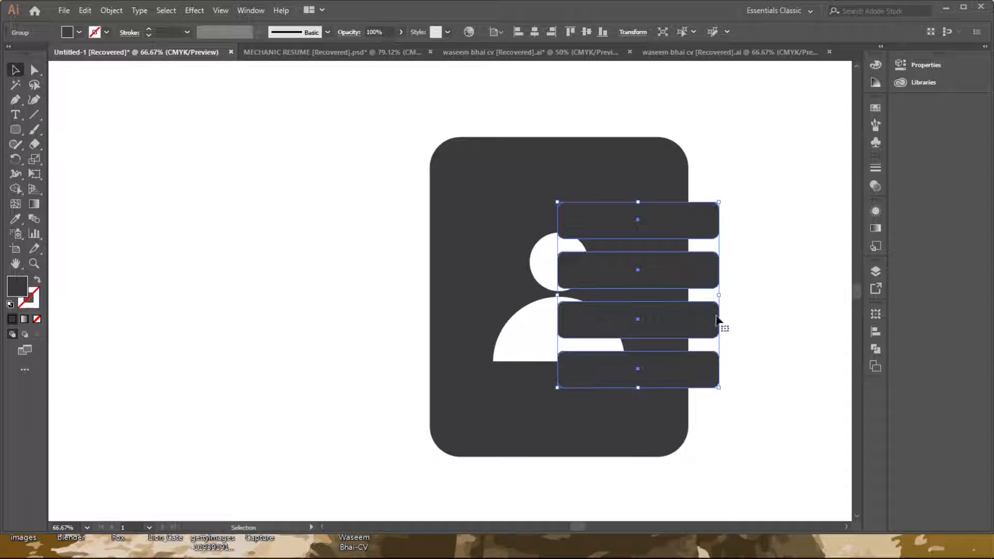
# - Bring the dark card and the white person figure to the front, covering the inner parts of the bars
pyautogui.moveTo(409, 256); pyautogui.dragTo(504, 346)
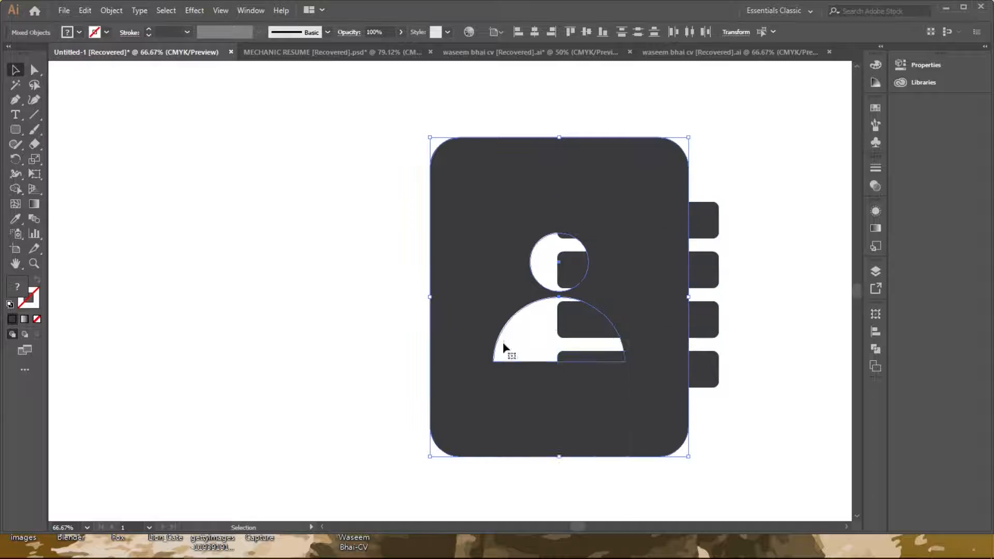
pyautogui.rightClick(504, 342)
pyautogui.moveTo(616, 460)
pyautogui.click(653, 459)
pyautogui.click(712, 408)
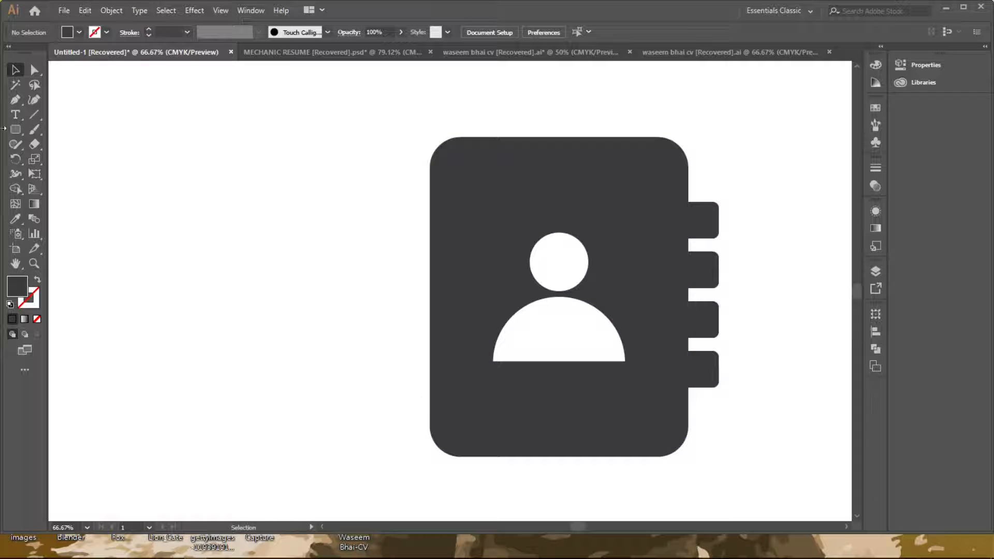
# - Draw a straight vertical line near the card's left side, extending slightly past its upper and lower edges
pyautogui.click(34, 114)
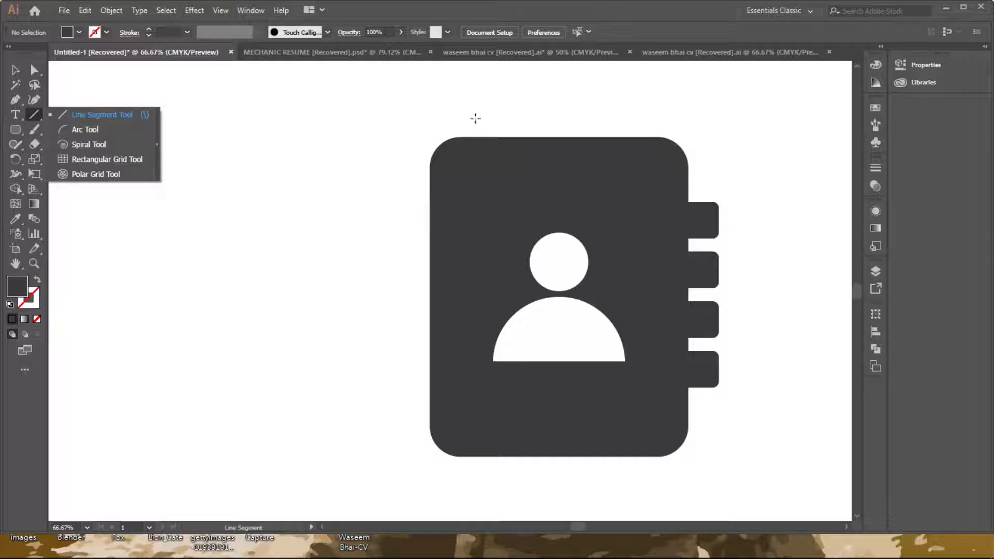
pyautogui.moveTo(475, 118); pyautogui.dragTo(475, 313)
pyautogui.moveTo(475, 471); pyautogui.dragTo(475, 472)
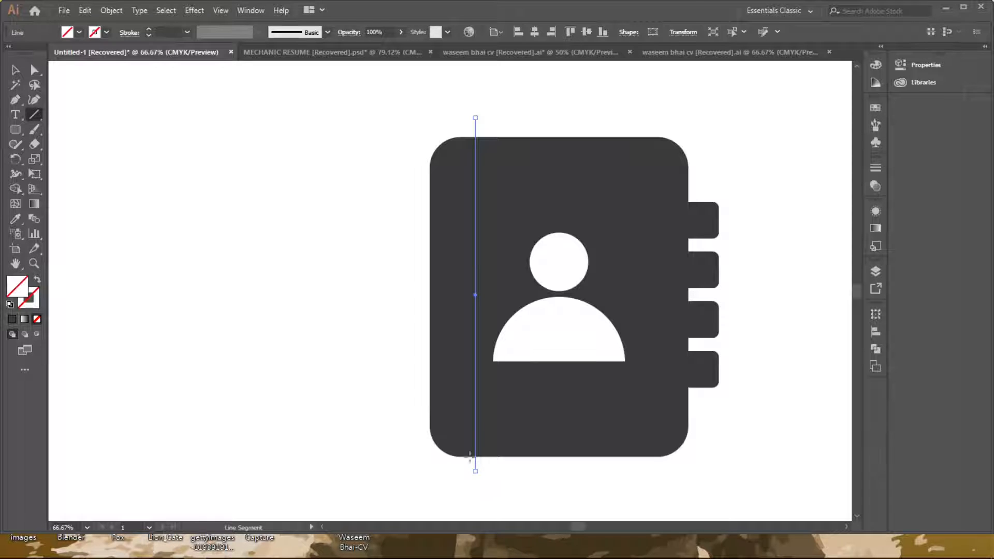
# - Give the vertical line a 9 pt white stroke
pyautogui.click(149, 29)
pyautogui.click(151, 30)
pyautogui.click(151, 29)
pyautogui.click(151, 30)
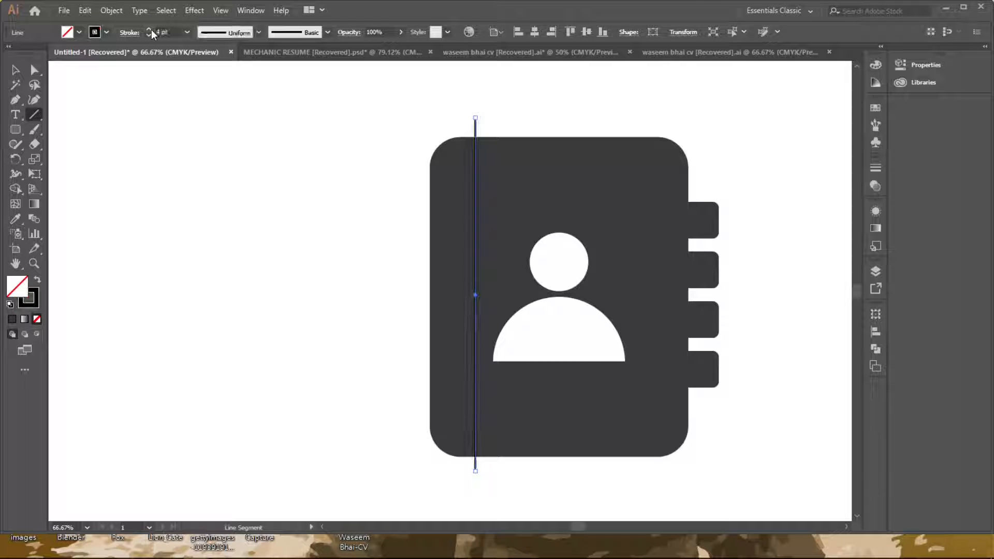
pyautogui.click(151, 29)
pyautogui.click(151, 29)
pyautogui.click(149, 29)
pyautogui.click(149, 29)
pyautogui.click(149, 29)
pyautogui.press('x')
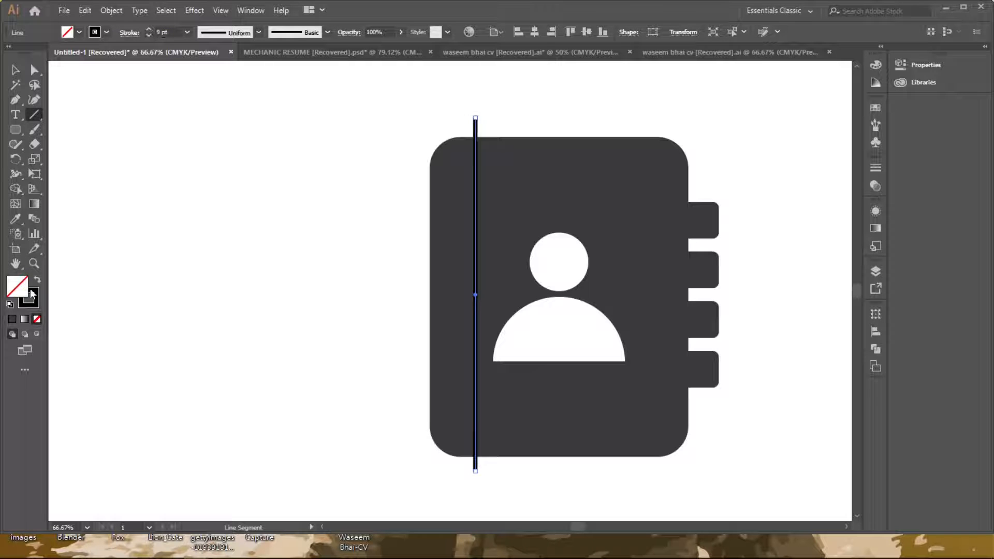
pyautogui.press('F6')
pyautogui.click(737, 79)
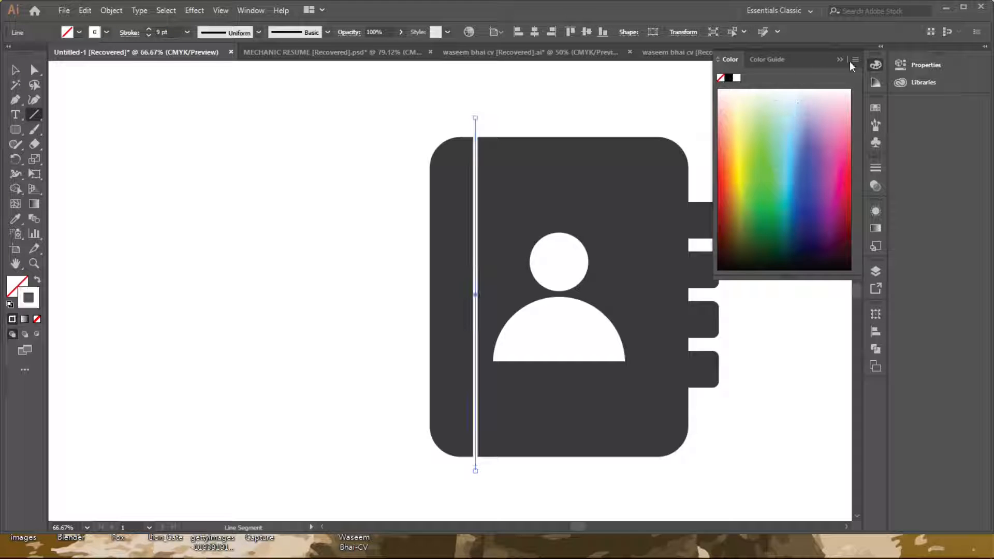
# - Duplicate the white line onto the card's right edge and nudge the copy outward to separate the card from the tabs
pyautogui.press('v')
pyautogui.moveTo(477, 211)
pyautogui.mouseDown()
pyautogui.moveTo(698, 211)
pyautogui.moveTo(689, 213)
pyautogui.mouseUp()
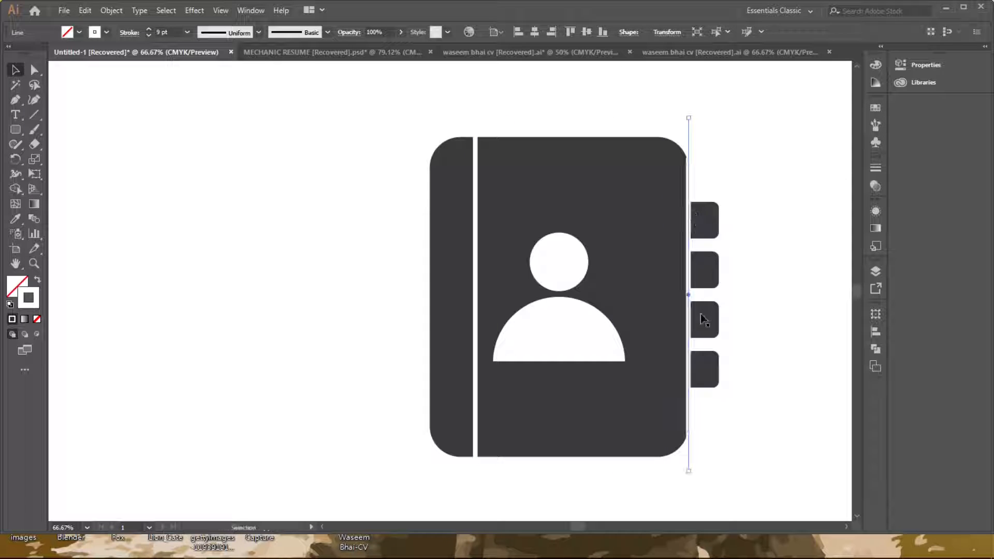
pyautogui.scroll(2, 699, 314)
pyautogui.moveTo(687, 105); pyautogui.dragTo(700, 228)
pyautogui.hotkey('ctrl', '2')
pyautogui.click(700, 229)
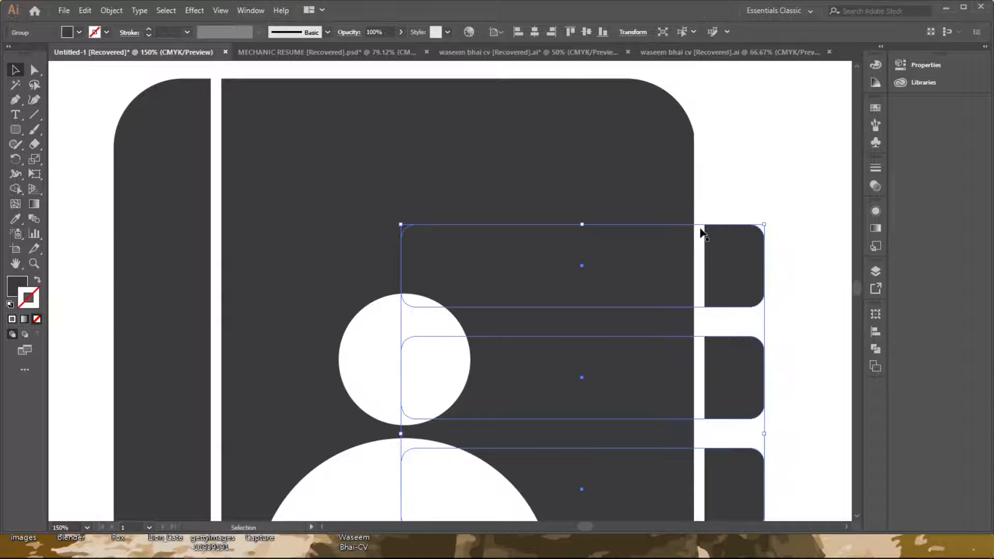
pyautogui.click(706, 181)
pyautogui.moveTo(699, 187); pyautogui.dragTo(677, 261)
pyautogui.click(717, 194)
pyautogui.scroll(-3, 737, 188)
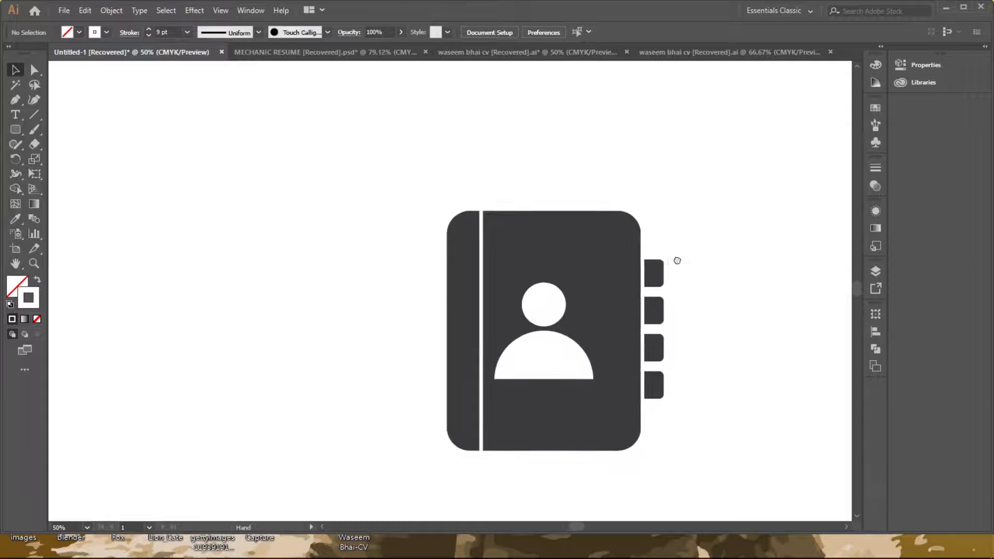
# - Nudge the white line at the card's spine slightly to the left
pyautogui.scroll(1, 487, 362)
pyautogui.click(477, 366)
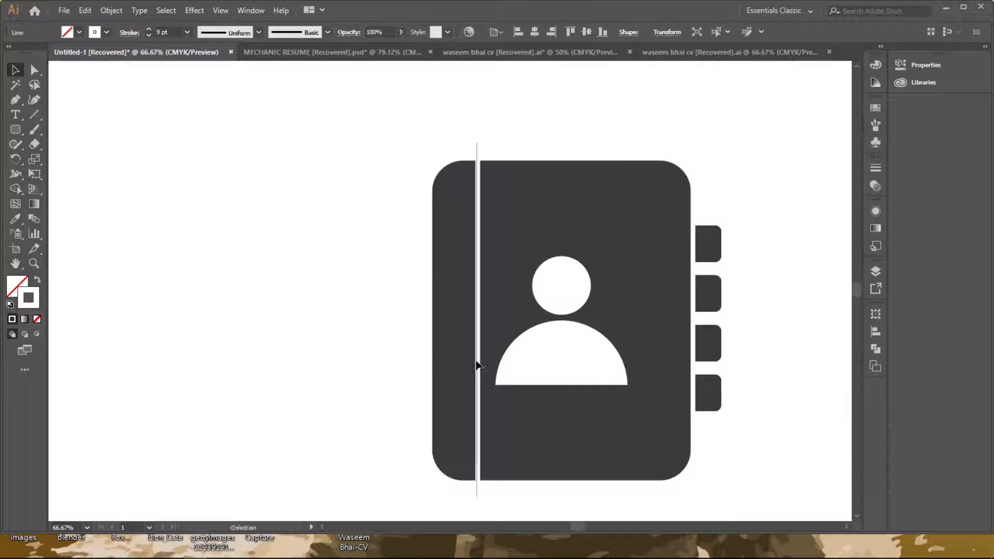
pyautogui.moveTo(477, 366); pyautogui.dragTo(474, 363)
pyautogui.click(724, 451)
pyautogui.moveTo(649, 444); pyautogui.dragTo(688, 428)
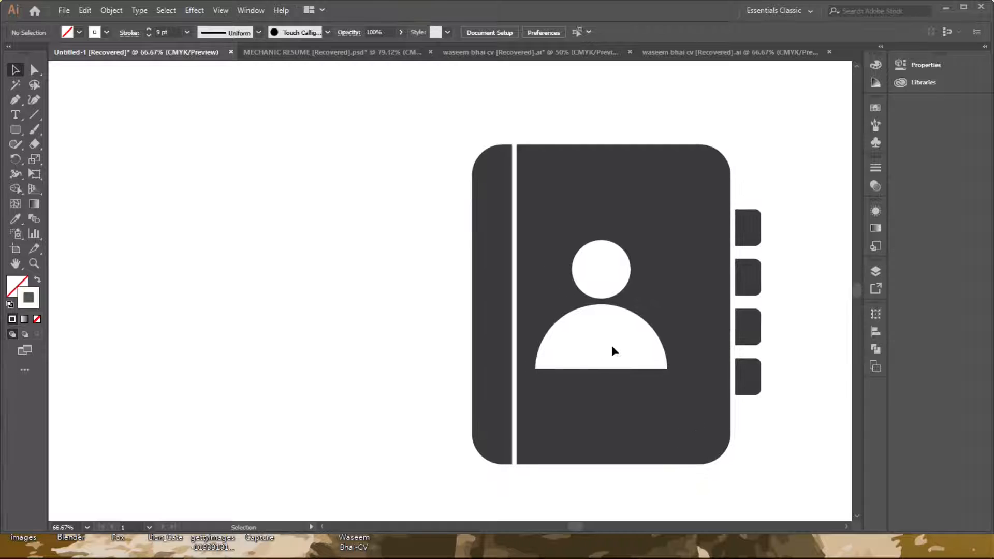
# - Shift the white person figure slightly right to centre it between the spine line and the card's right edge
pyautogui.click(612, 346)
pyautogui.moveTo(612, 345); pyautogui.dragTo(625, 346)
pyautogui.click(747, 458)
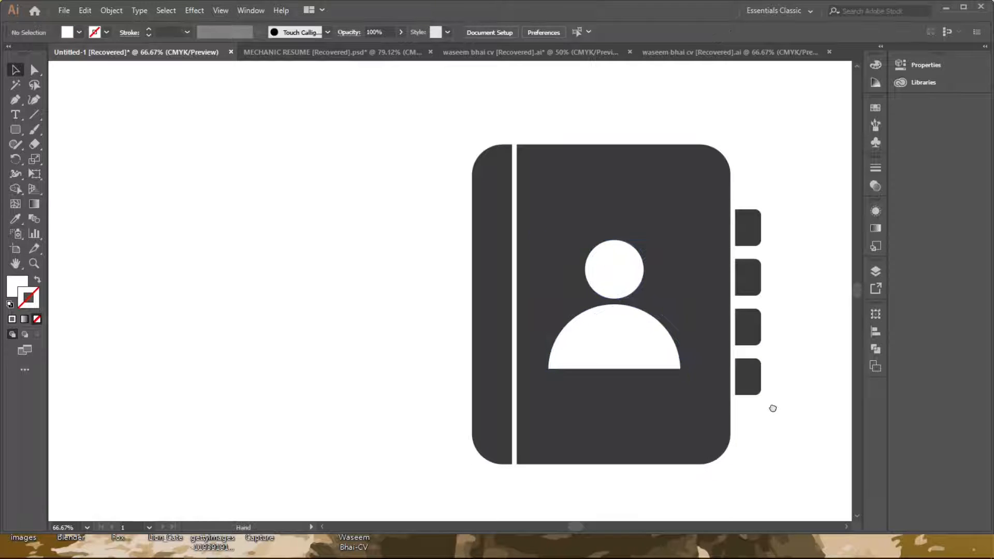
# - Select the whole icon, try splitting its shapes with the Pathfinder Divide operation, and undo it
pyautogui.hscroll(2, 762, 410)
pyautogui.scroll(-1, 772, 431)
pyautogui.scroll(-2, 771, 433)
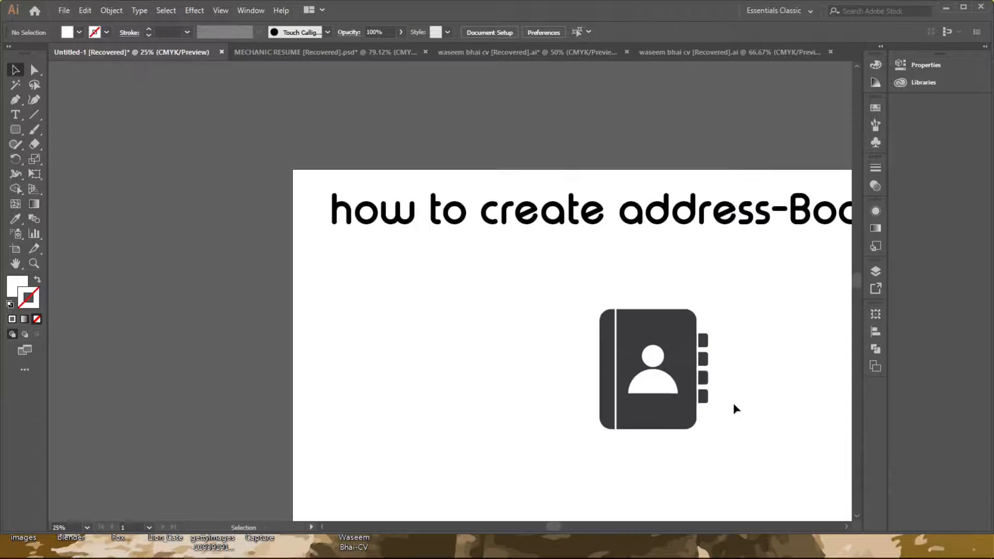
pyautogui.moveTo(597, 425); pyautogui.dragTo(595, 430)
pyautogui.scroll(1, 688, 390)
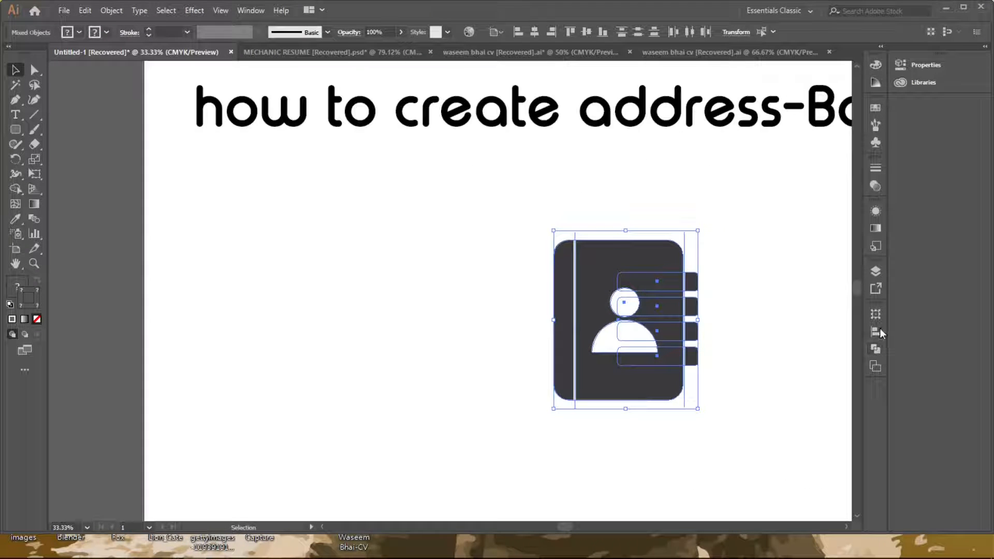
pyautogui.click(875, 350)
pyautogui.click(735, 374)
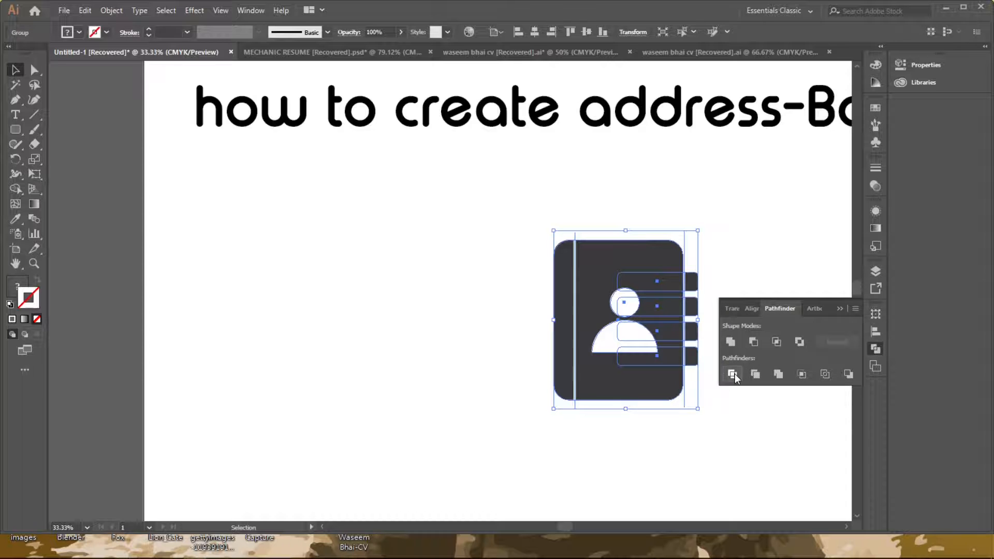
pyautogui.click(839, 309)
pyautogui.click(748, 343)
pyautogui.hotkey('ctrl', 'z')
pyautogui.hotkey('ctrl', 'z')
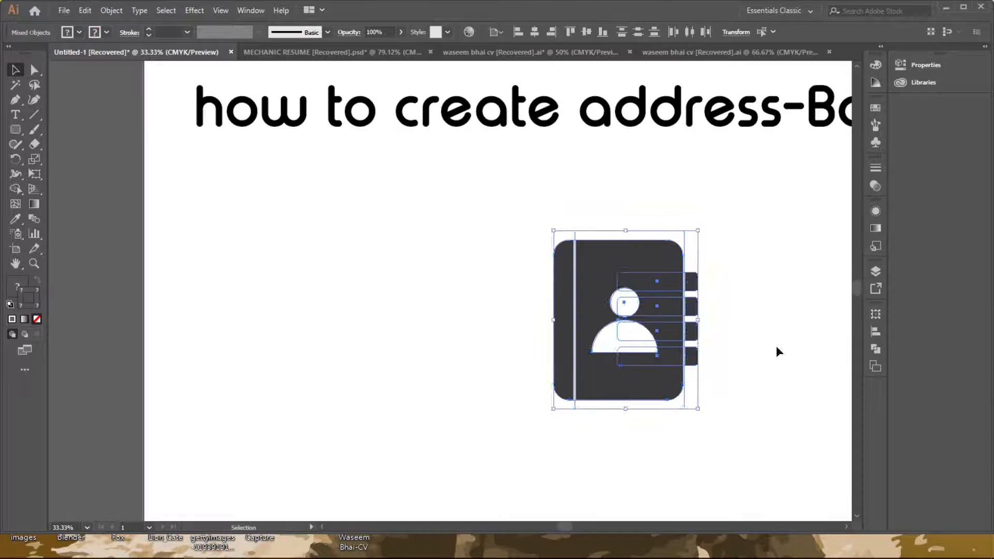
# - Scale the whole icon up proportionally and place it in the right part of the artboard beneath the title
pyautogui.click(776, 346)
pyautogui.moveTo(720, 217); pyautogui.dragTo(541, 408)
pyautogui.scroll(-1, 730, 373)
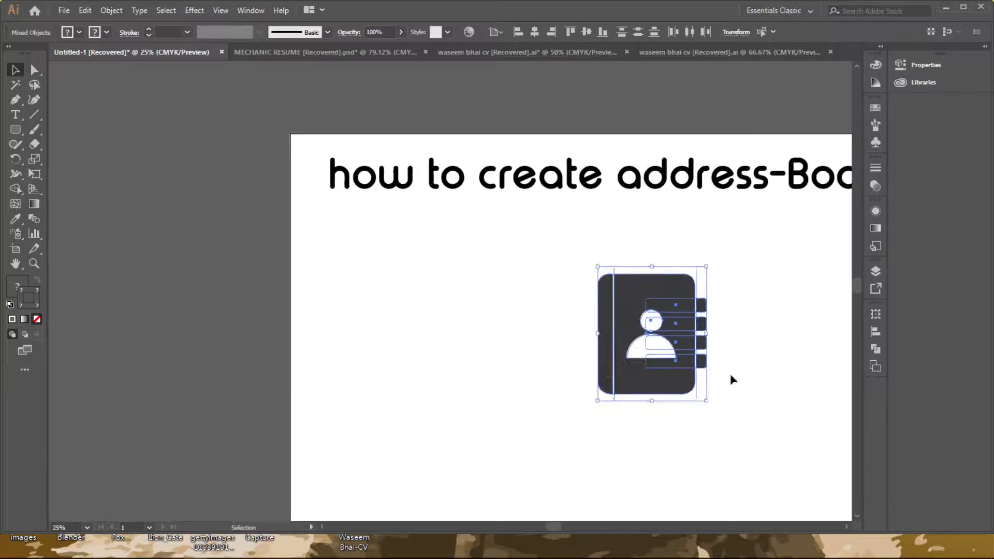
pyautogui.moveTo(730, 374); pyautogui.dragTo(615, 368)
pyautogui.moveTo(522, 344); pyautogui.dragTo(669, 398)
pyautogui.click(663, 404)
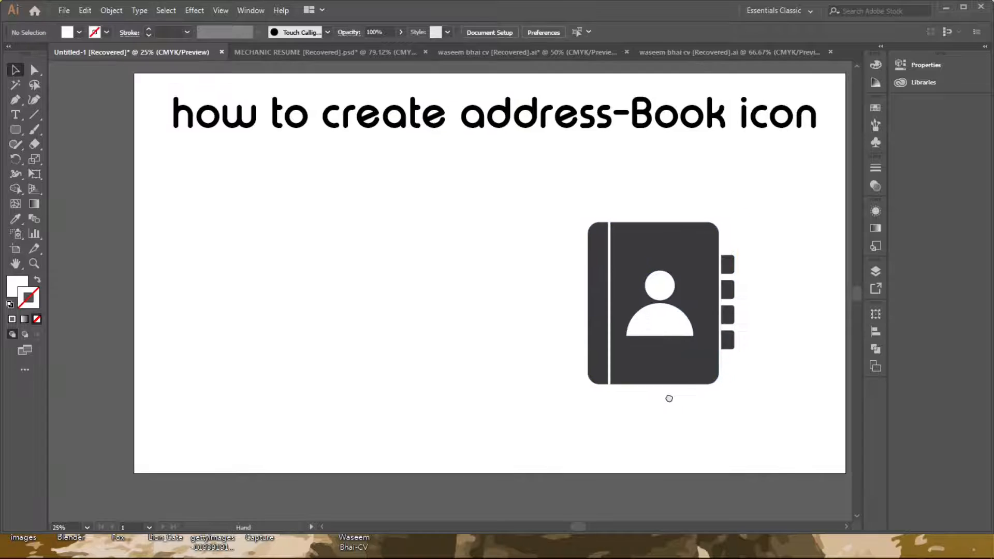
# - Increase the corner rounding of the four grouped tabs
pyautogui.scroll(2, 738, 281)
pyautogui.moveTo(739, 281); pyautogui.dragTo(702, 255)
pyautogui.click(685, 232)
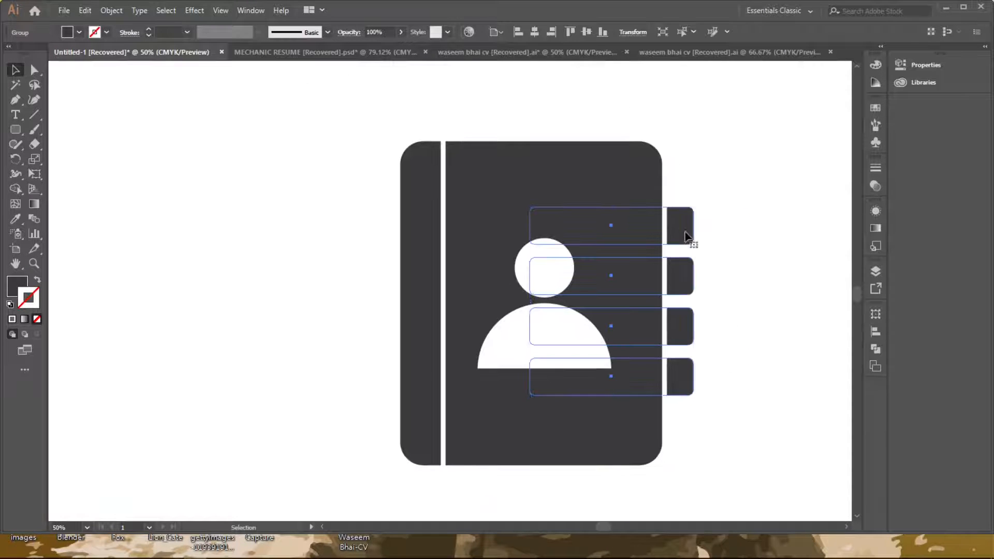
pyautogui.press('a')
pyautogui.scroll(1, 683, 226)
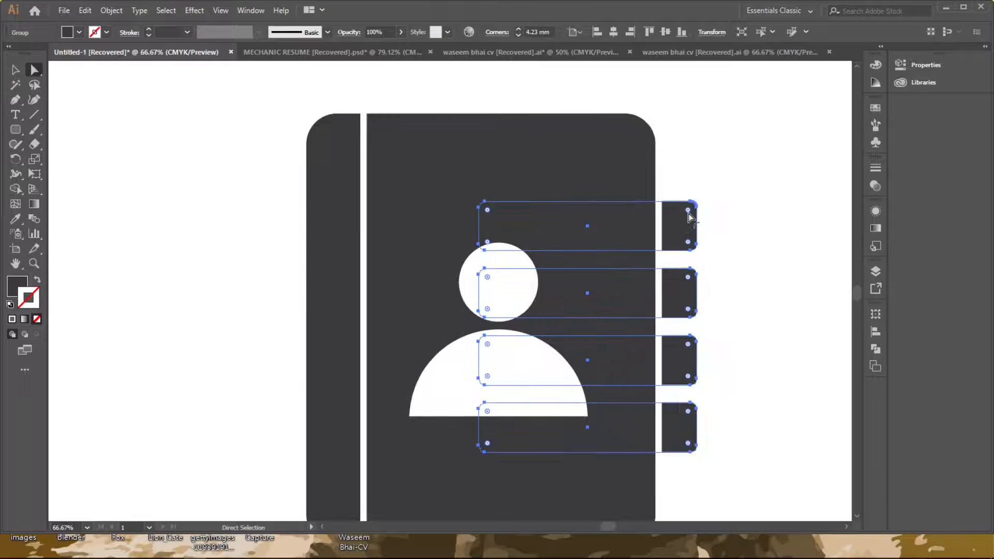
pyautogui.moveTo(689, 213); pyautogui.dragTo(686, 220)
pyautogui.click(759, 339)
pyautogui.scroll(-1, 779, 356)
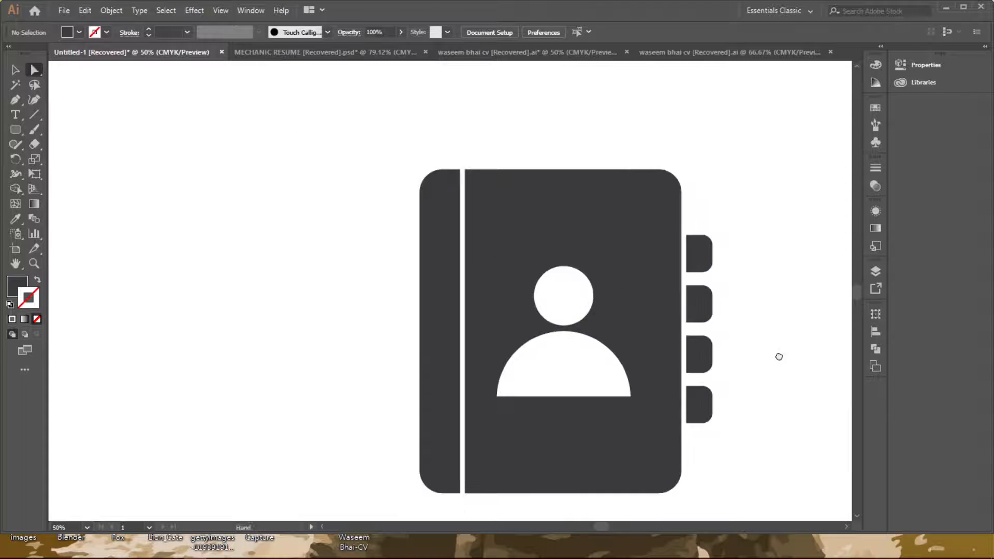
# - Move the complete icon off the artboard into the empty area directly below it
pyautogui.scroll(-2, 779, 357)
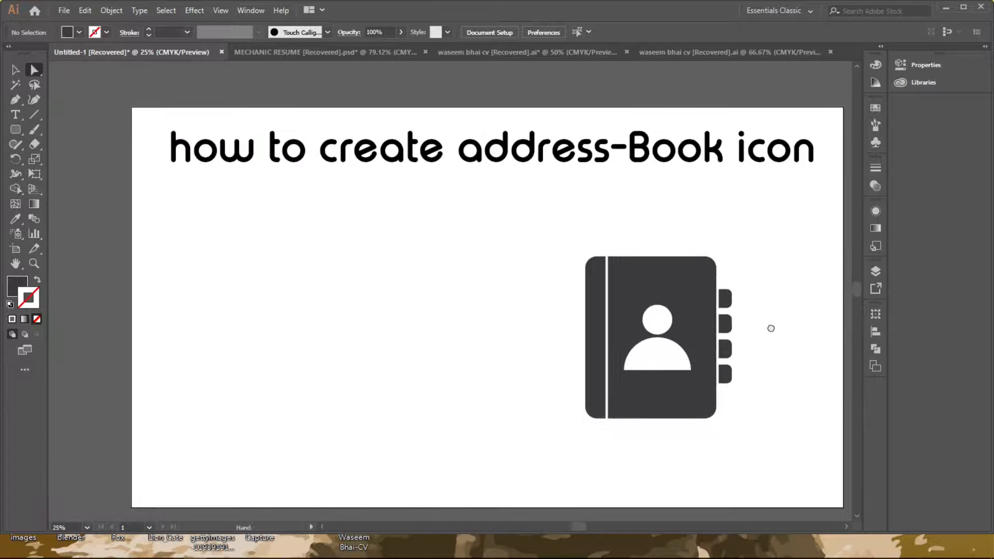
pyautogui.scroll(-2, 771, 328)
pyautogui.moveTo(699, 255); pyautogui.dragTo(701, 421)
pyautogui.hotkey('ctrl', 'z')
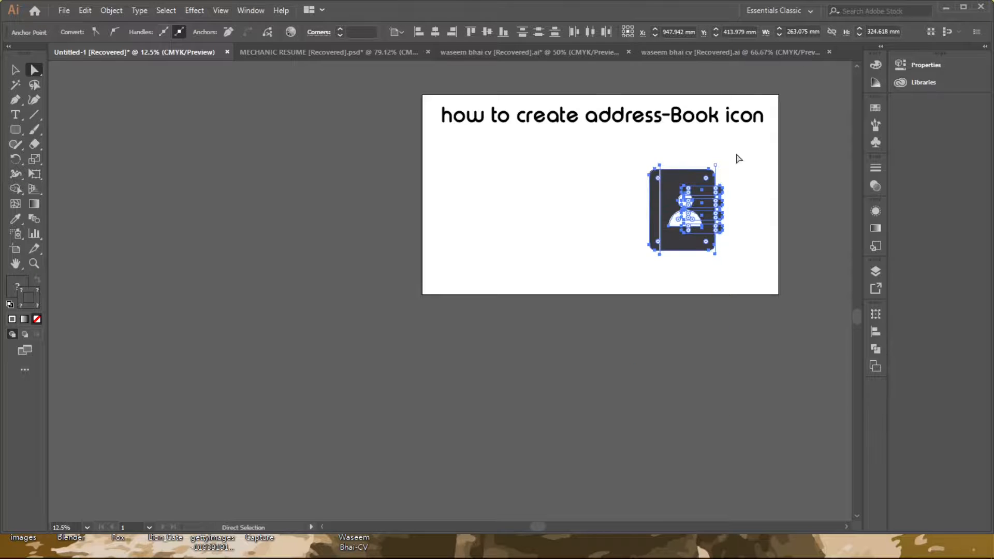
pyautogui.press('v')
pyautogui.moveTo(694, 246); pyautogui.dragTo(697, 406)
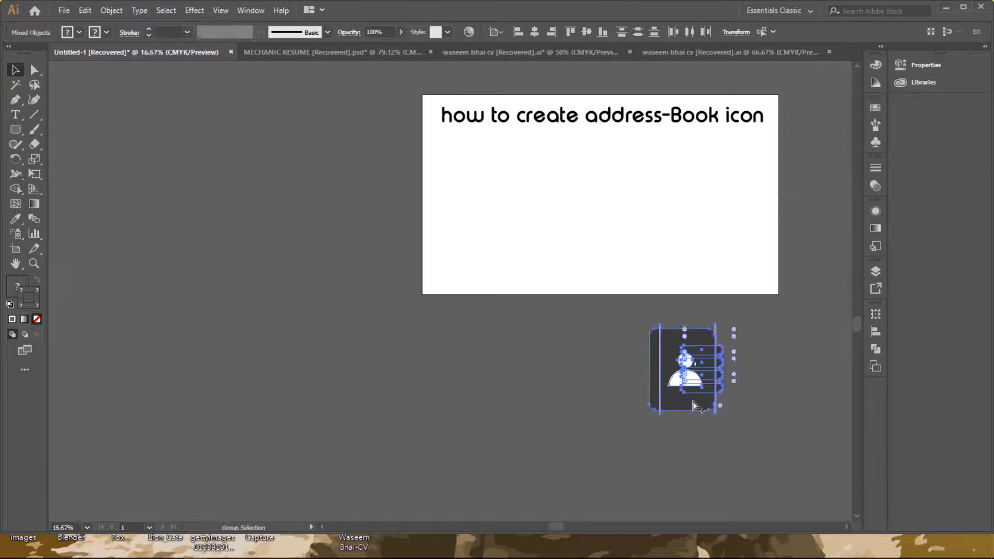
pyautogui.scroll(1, 696, 406)
pyautogui.click(254, 233)
# - Draw a dark sharp-cornered square slightly taller than the icon and position it level with the icon on its left
pyautogui.click(16, 130)
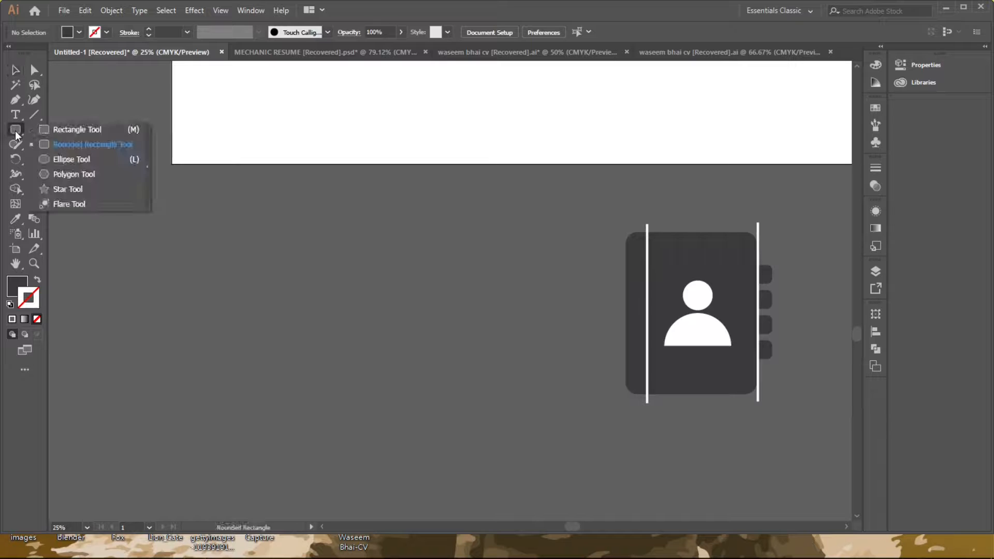
pyautogui.click(57, 130)
pyautogui.moveTo(511, 369); pyautogui.dragTo(533, 422)
pyautogui.press('v')
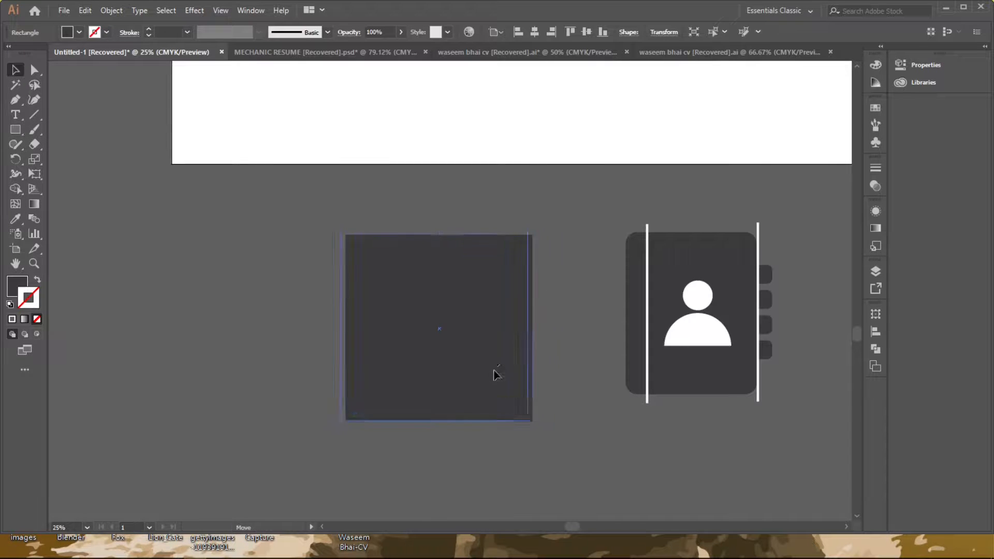
pyautogui.moveTo(497, 382); pyautogui.dragTo(498, 358)
pyautogui.click(567, 394)
# - Duplicate the card and its tabs onto the dark square and apply the white swatch to the copies' stroke
pyautogui.click(647, 384)
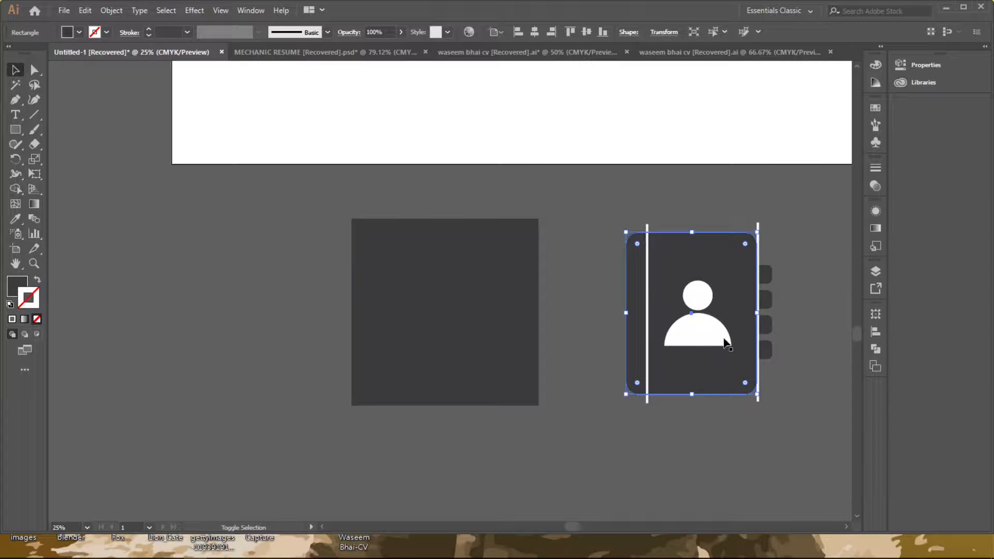
pyautogui.keyDown('shift'); pyautogui.click(773, 352); pyautogui.keyUp('shift')
pyautogui.moveTo(708, 373); pyautogui.dragTo(460, 347)
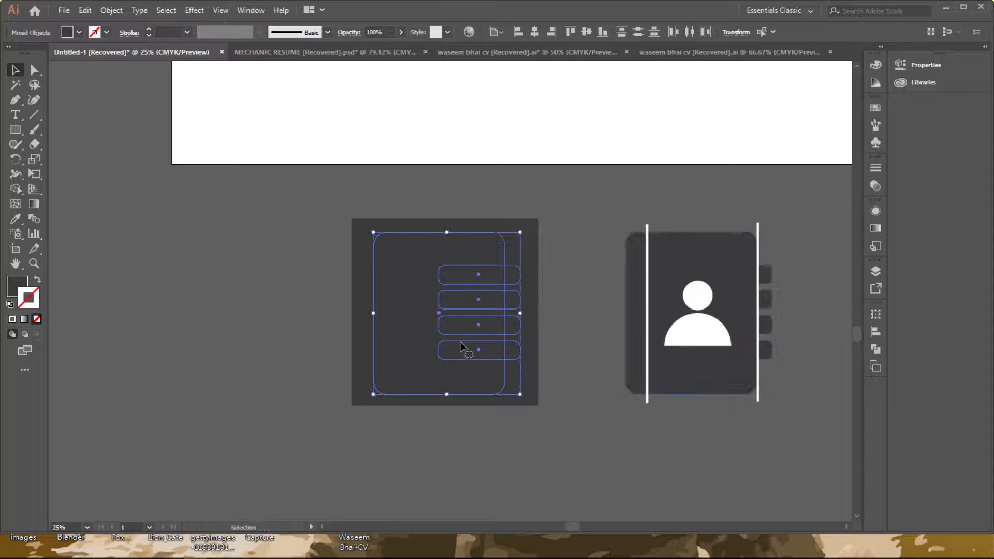
pyautogui.click(875, 109)
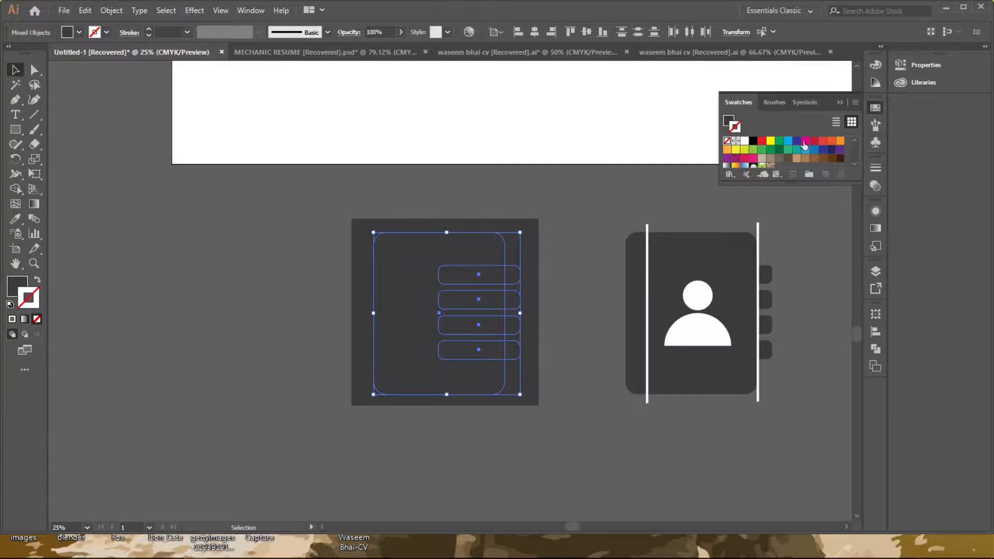
pyautogui.click(744, 142)
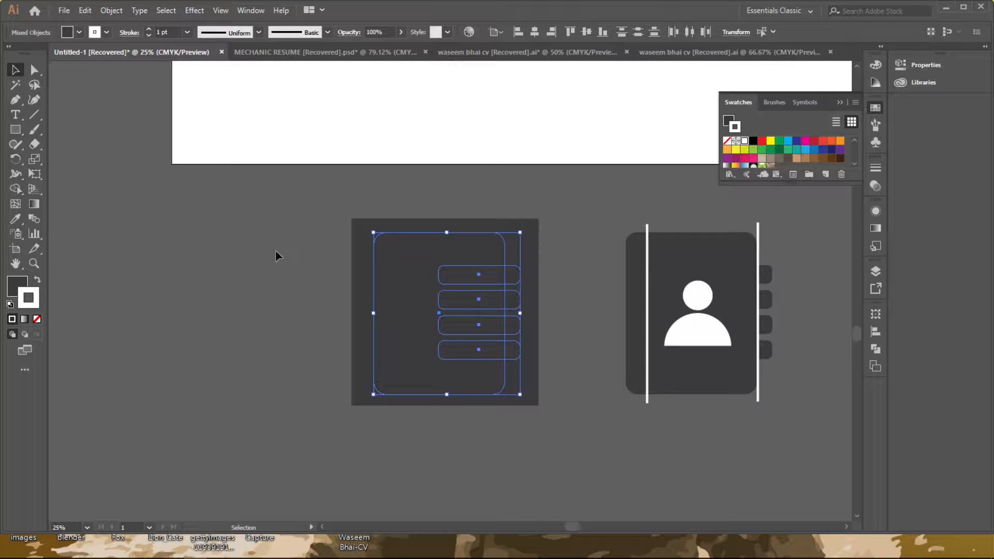
# - Remove the stroke from the copied card and tabs and fill them with the white swatch
pyautogui.click(36, 319)
pyautogui.click(875, 64)
pyautogui.click(876, 109)
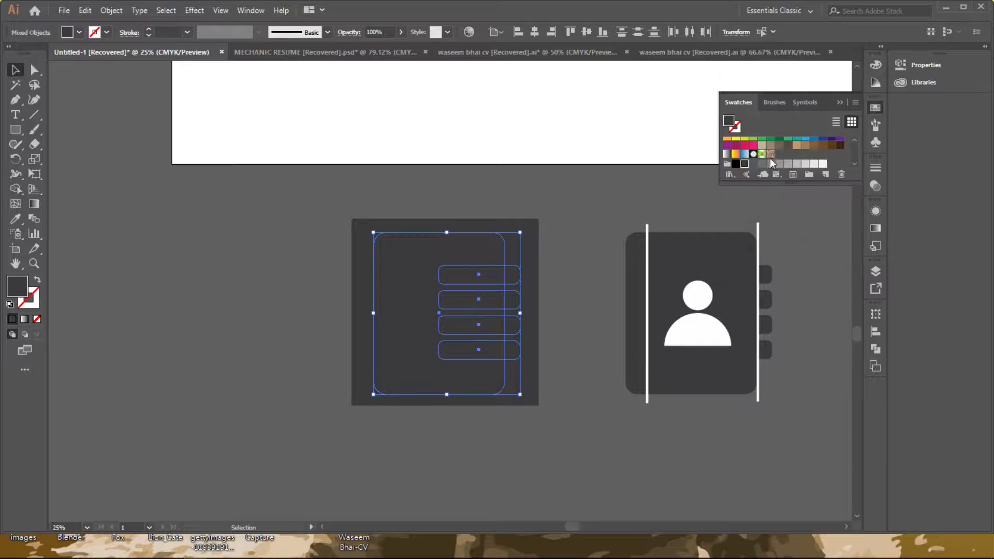
pyautogui.scroll(3, 767, 145)
pyautogui.click(744, 142)
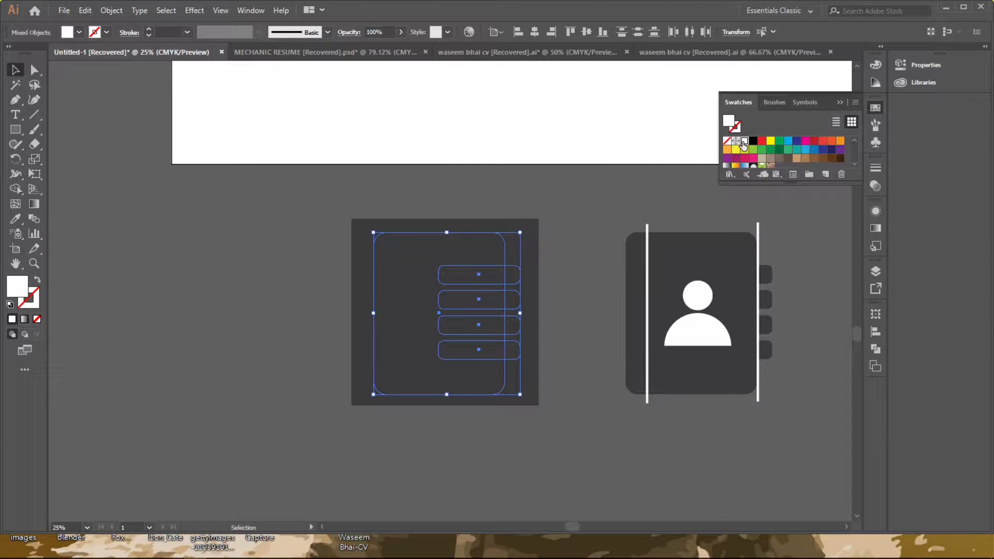
pyautogui.click(839, 103)
# - Bring the white card and tabs to the front of the dark square
pyautogui.rightClick(487, 276)
pyautogui.moveTo(573, 397)
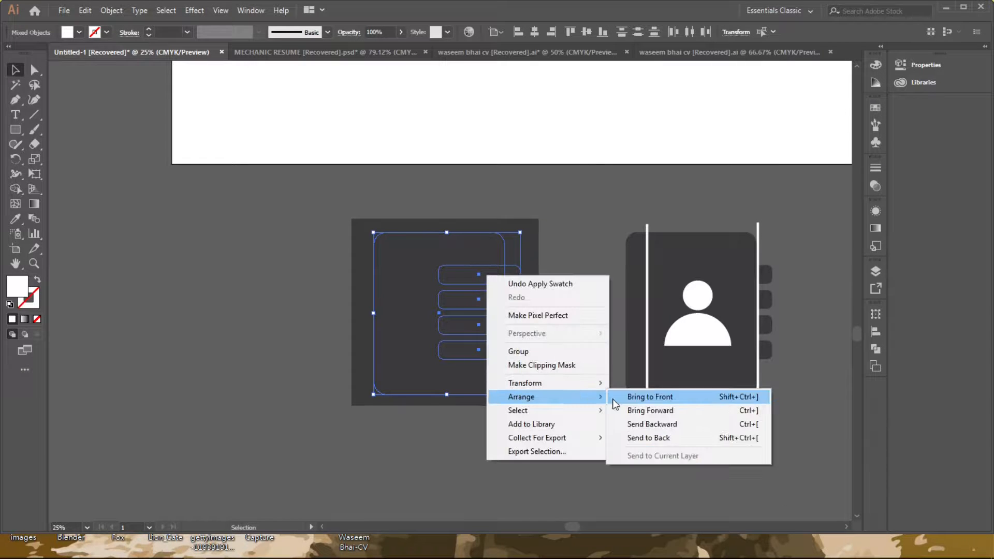
pyautogui.click(617, 398)
pyautogui.click(574, 400)
# - Duplicate the person figure onto the white card and color the copy with the sampled dark gray of the square
pyautogui.moveTo(570, 398); pyautogui.dragTo(647, 420)
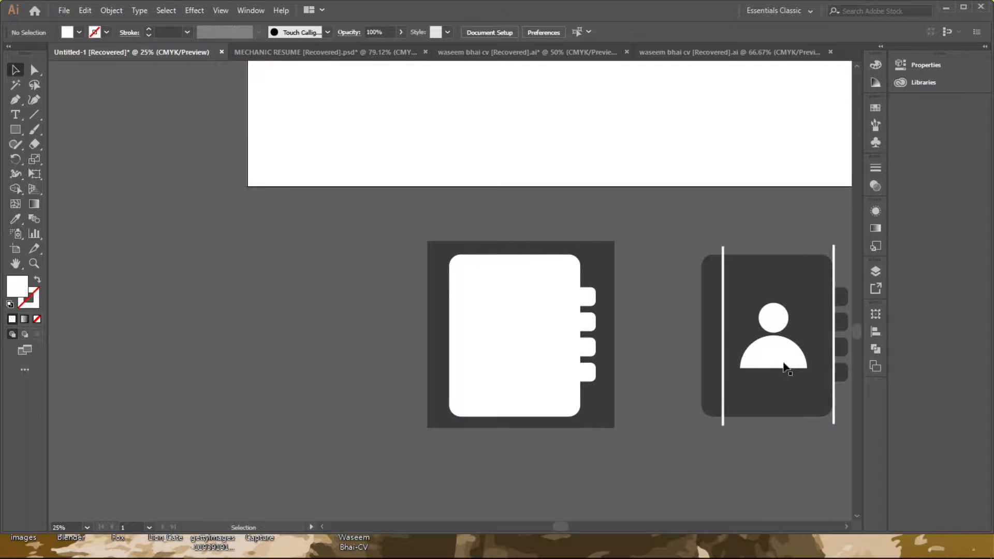
pyautogui.moveTo(784, 368); pyautogui.dragTo(537, 367)
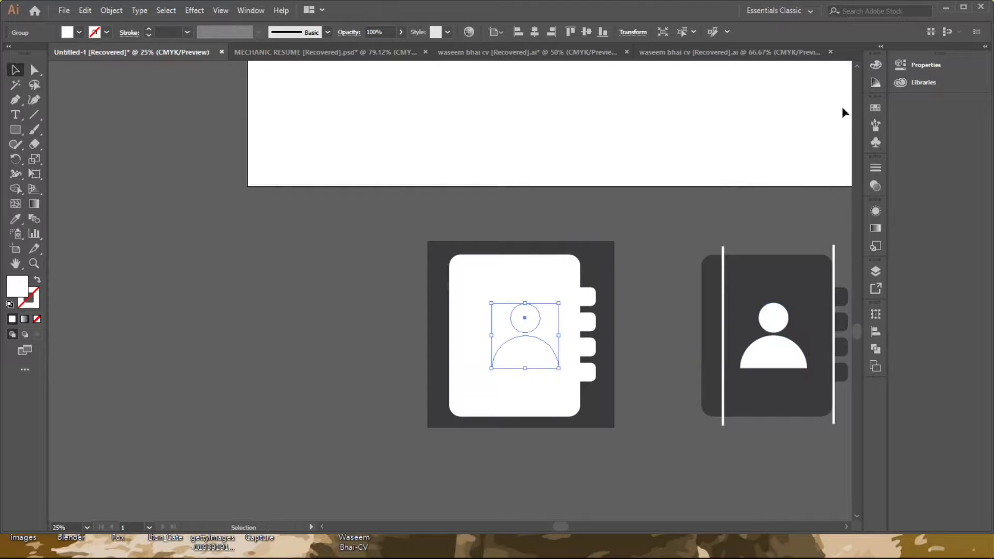
pyautogui.press('i')
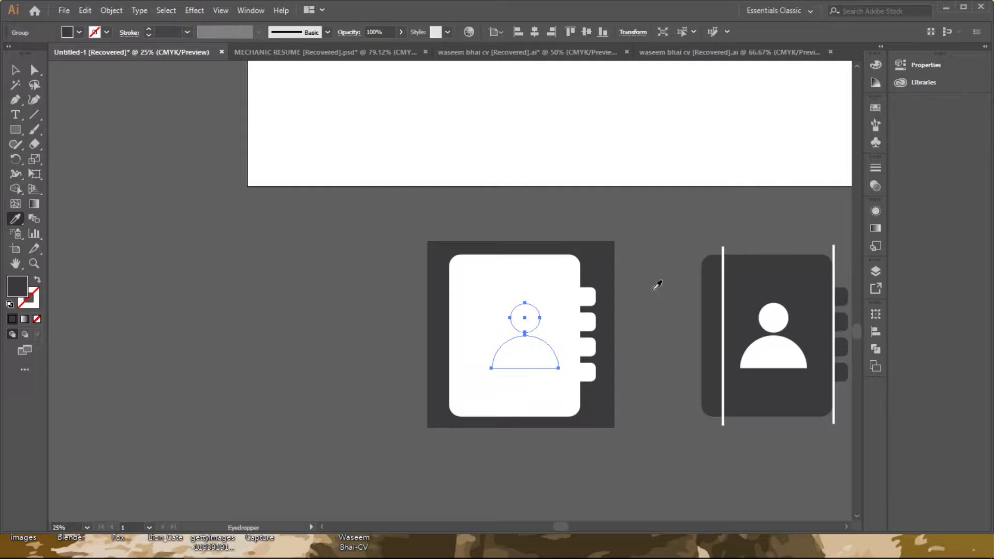
pyautogui.click(616, 279)
pyautogui.press('v')
# - Bring the duplicated person figure to the front of the white card
pyautogui.rightClick(542, 315)
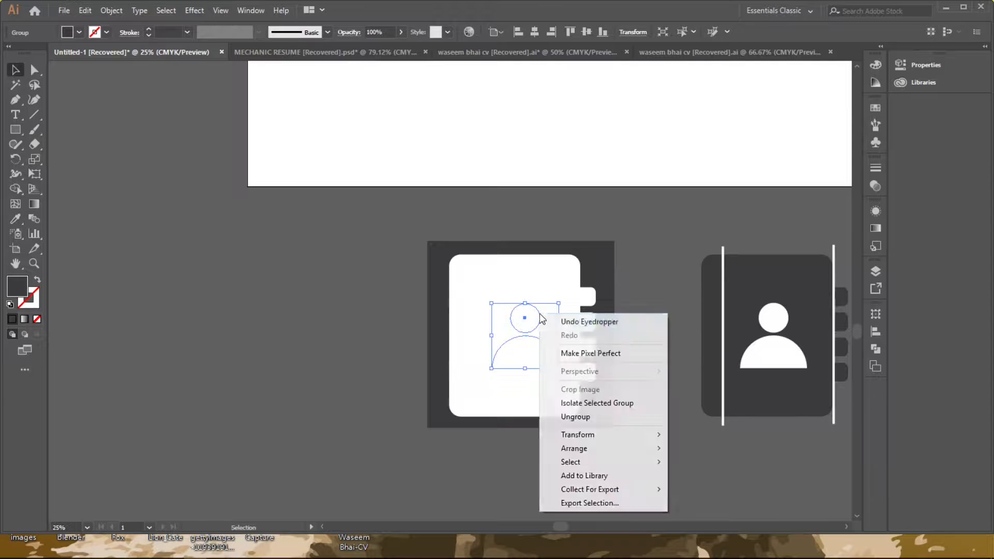
pyautogui.moveTo(656, 451)
pyautogui.click(698, 452)
pyautogui.click(658, 434)
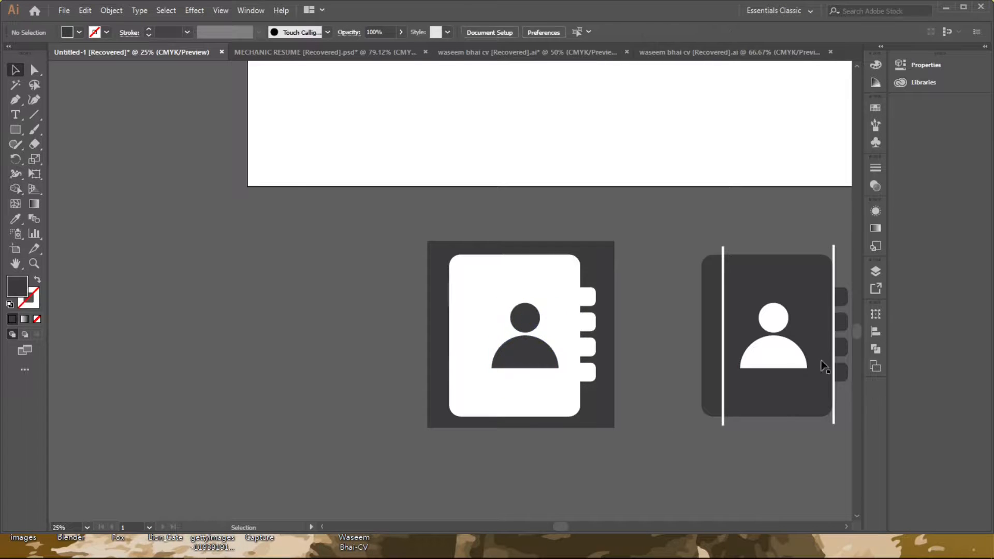
# - Duplicate the two vertical white lines of the dark icon to the matching positions on the white card
pyautogui.hscroll(3, 776, 433)
pyautogui.moveTo(611, 440); pyautogui.dragTo(625, 448)
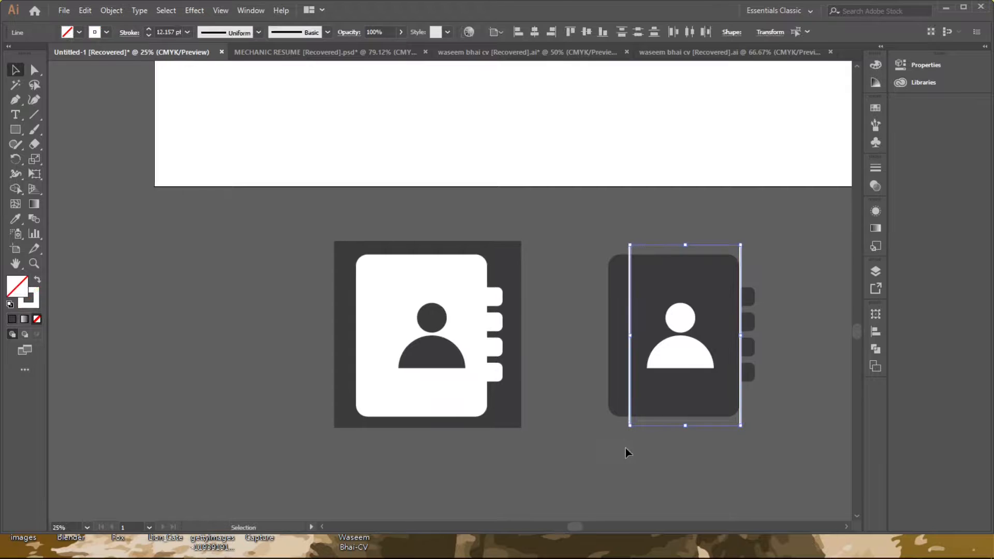
pyautogui.moveTo(630, 423); pyautogui.dragTo(378, 401)
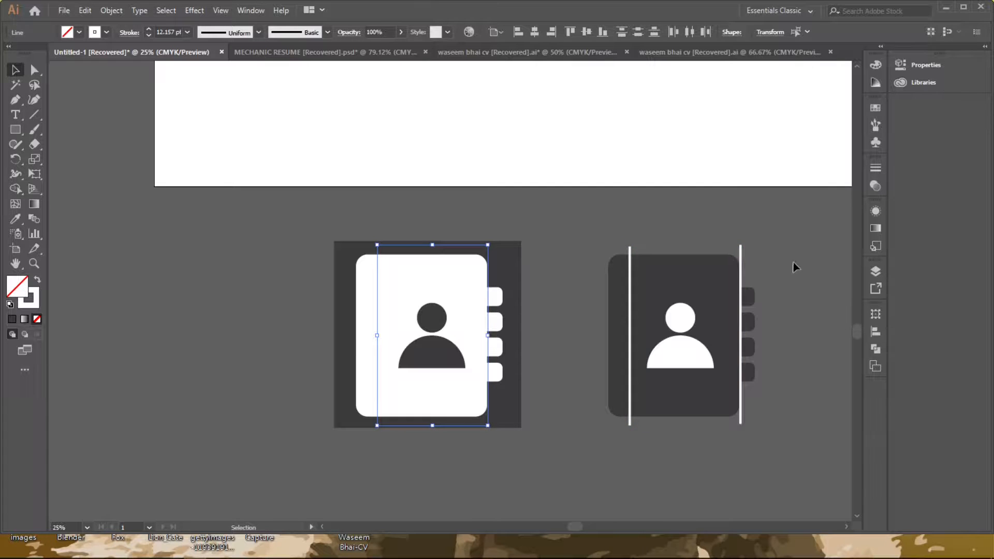
pyautogui.press('i')
pyautogui.click(667, 281)
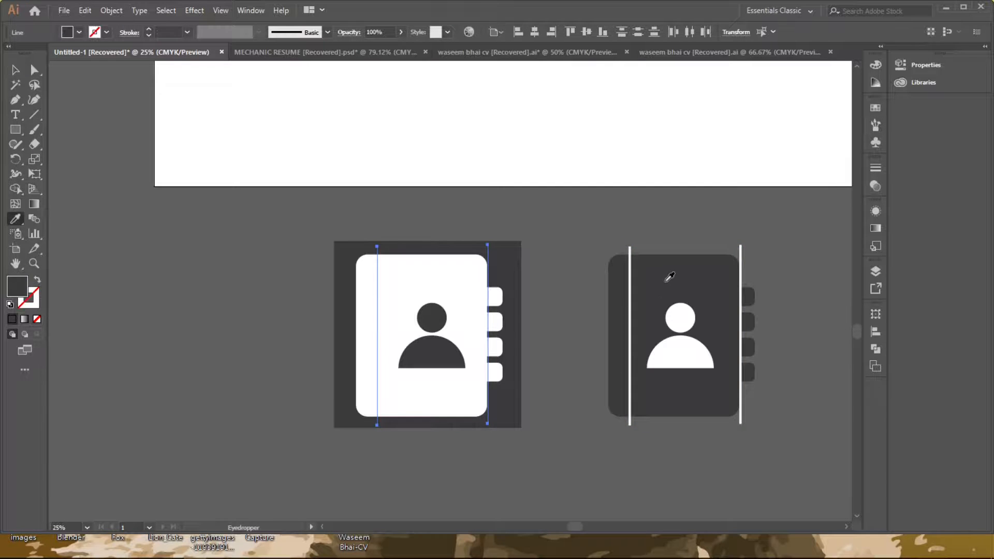
pyautogui.hotkey('shift', 'x')
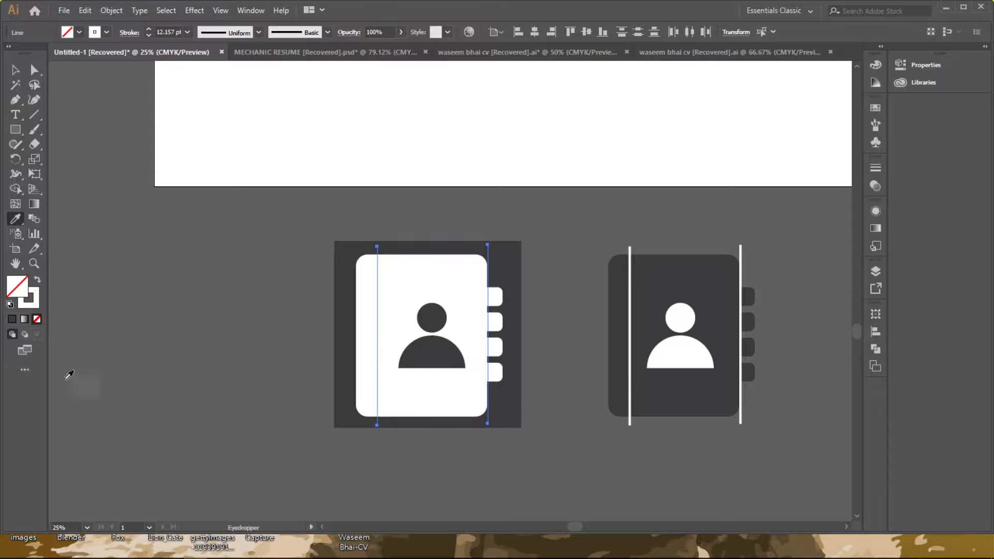
# - Color the stroke of the two copied lines black and set its weight to 13 pt
pyautogui.click(39, 291)
pyautogui.click(14, 319)
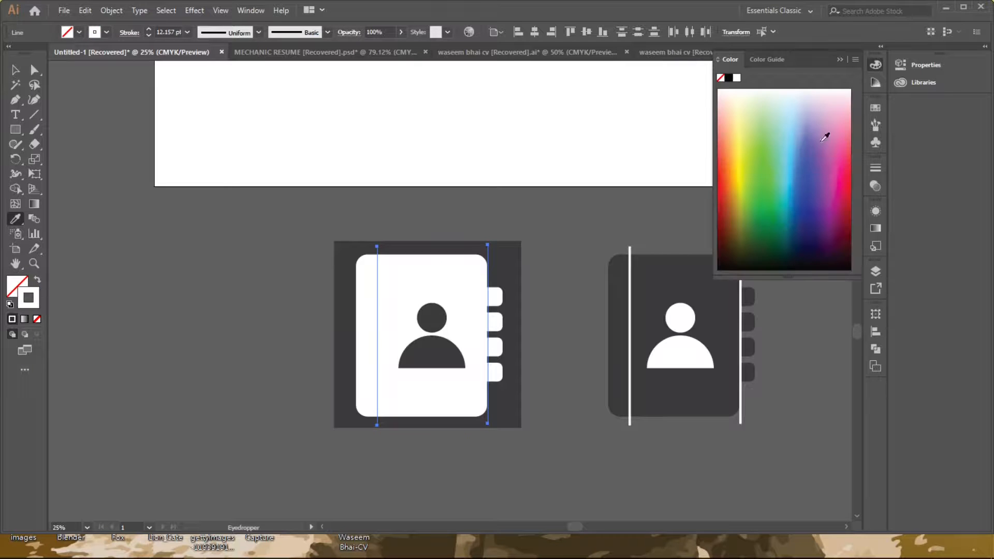
pyautogui.click(729, 78)
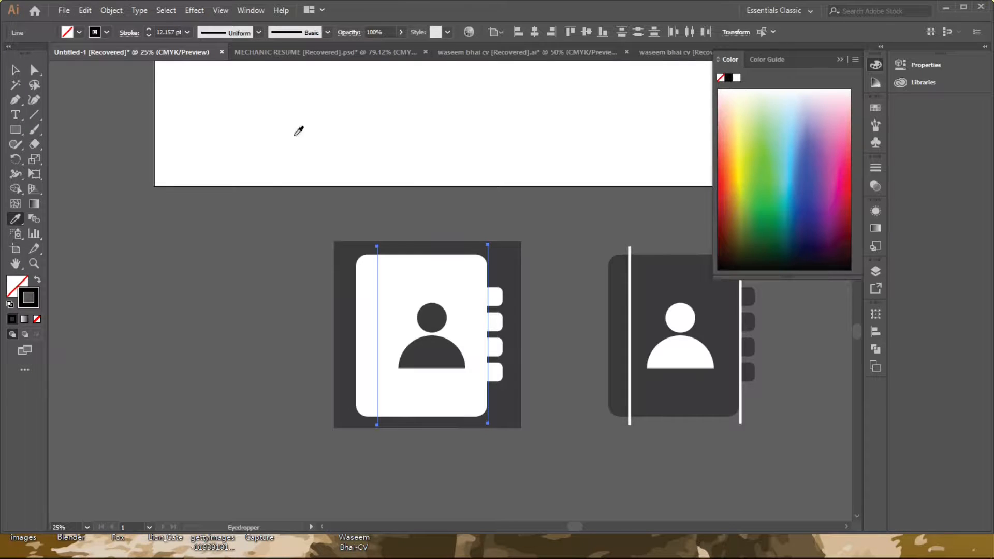
pyautogui.scroll(2, 394, 285)
pyautogui.click(149, 29)
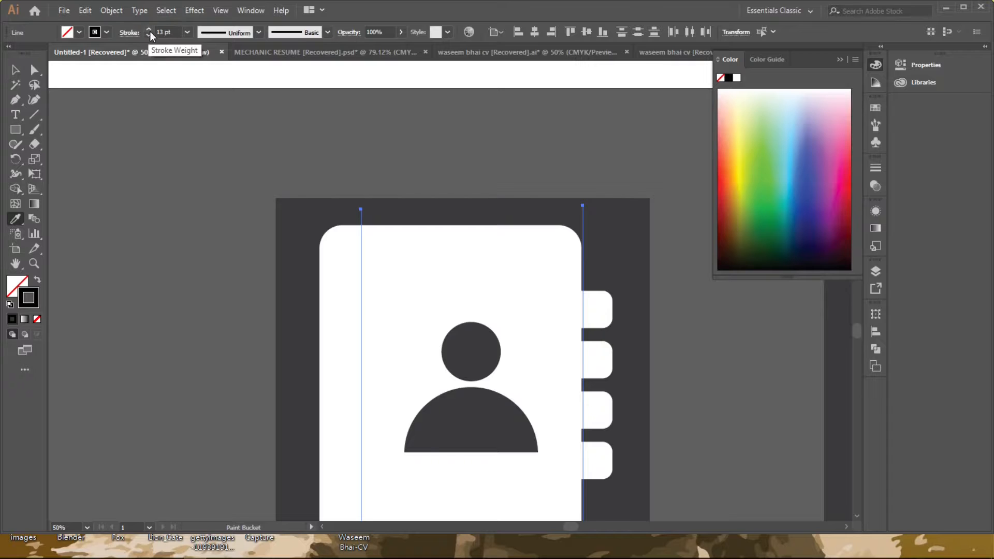
# - Arrange the two copied black lines in front of the white card and tabs
pyautogui.press('v')
pyautogui.rightClick(361, 219)
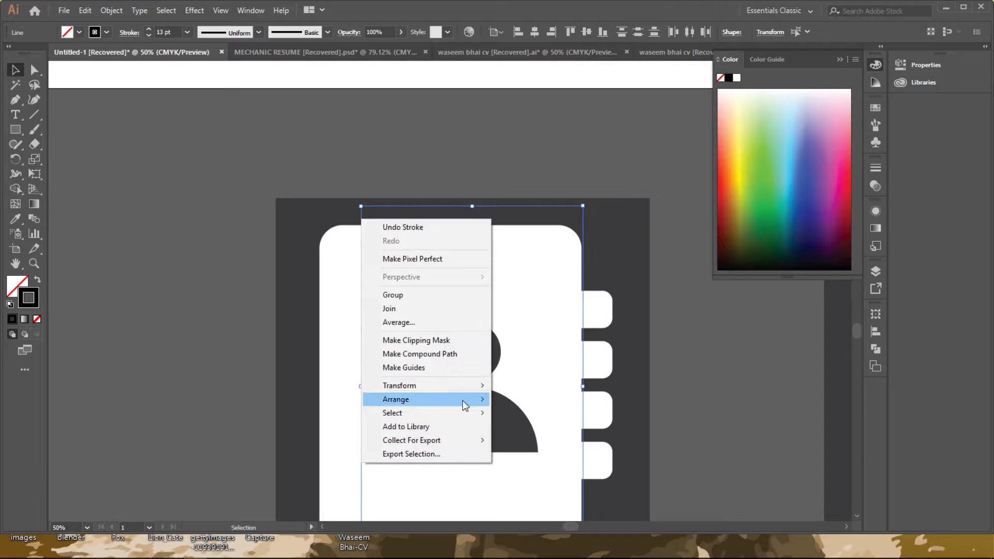
pyautogui.click(518, 399)
pyautogui.click(641, 419)
pyautogui.scroll(-2, 588, 366)
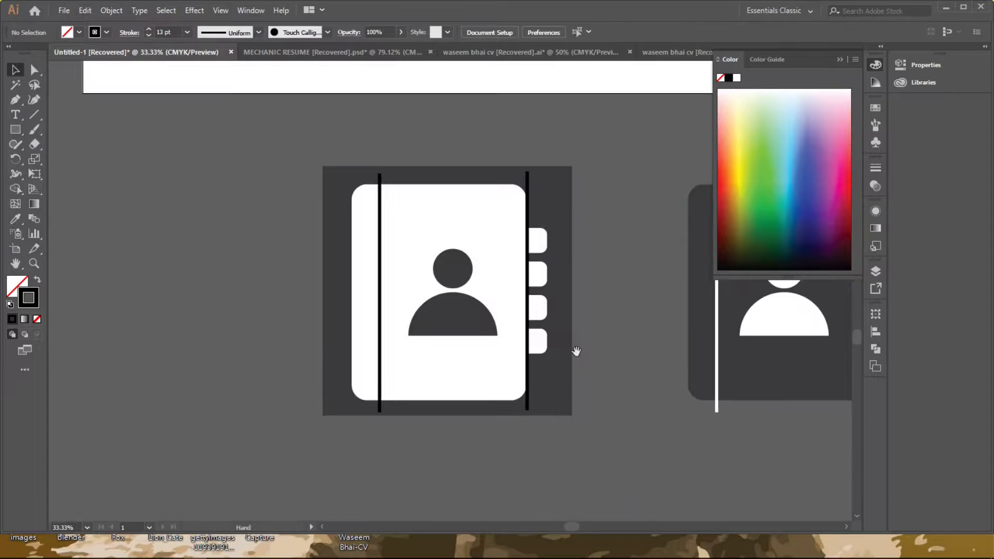
# - Undo the copied lines' front arrangement and their stroke weight change
pyautogui.press('i')
pyautogui.hotkey('ctrl', 'z')
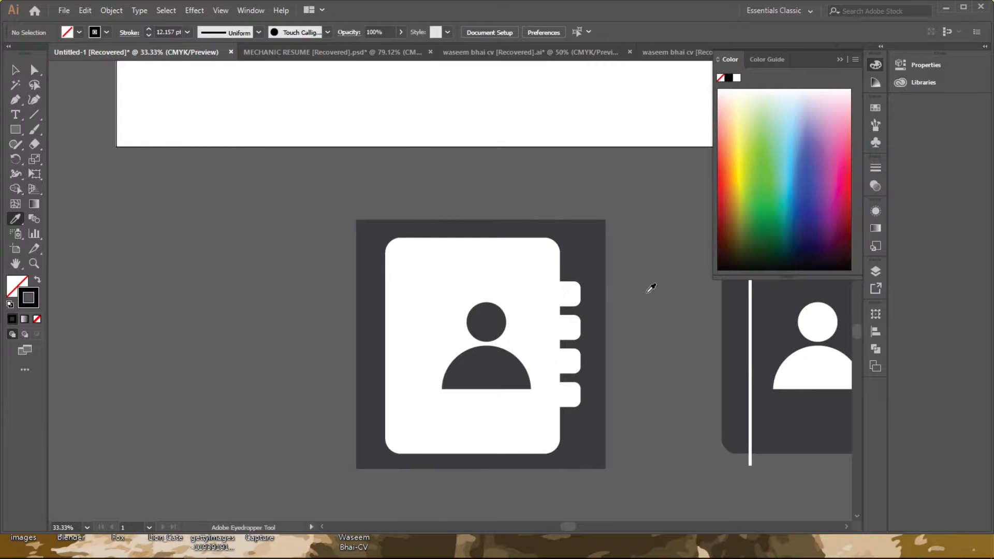
pyautogui.hotkey('ctrl', 'z')
# - Bring the two copied lines to the front of the white card
pyautogui.press('v')
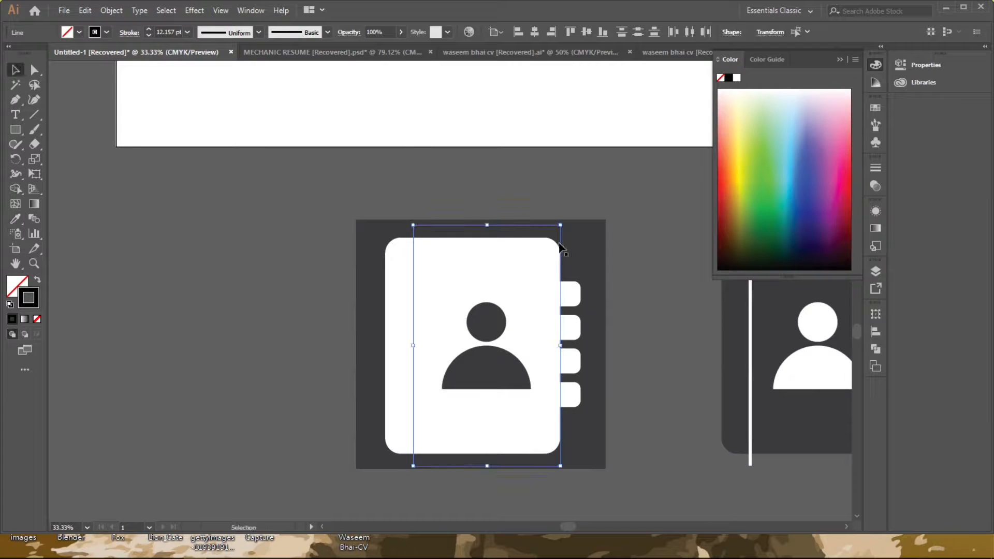
pyautogui.rightClick(561, 247)
pyautogui.click(697, 424)
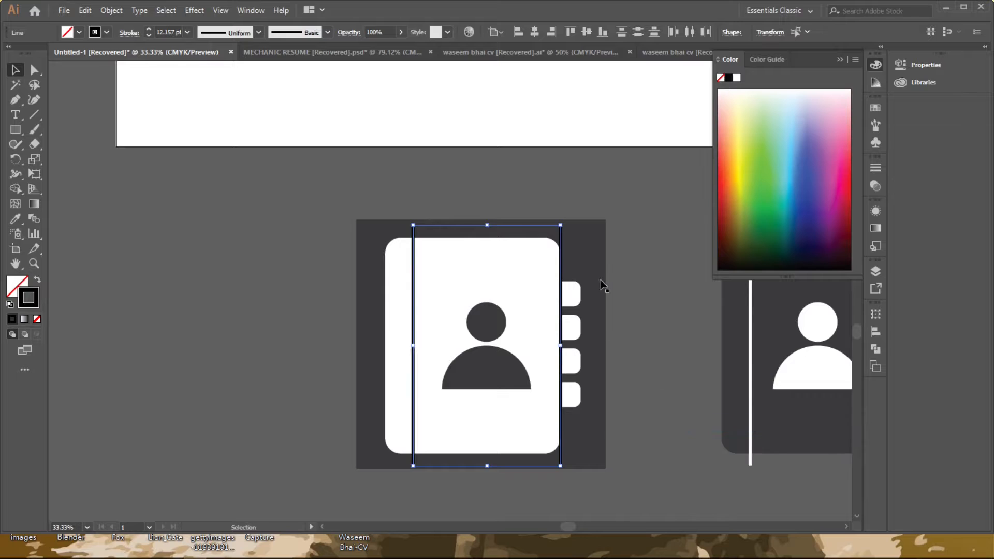
pyautogui.press('i')
pyautogui.click(600, 260)
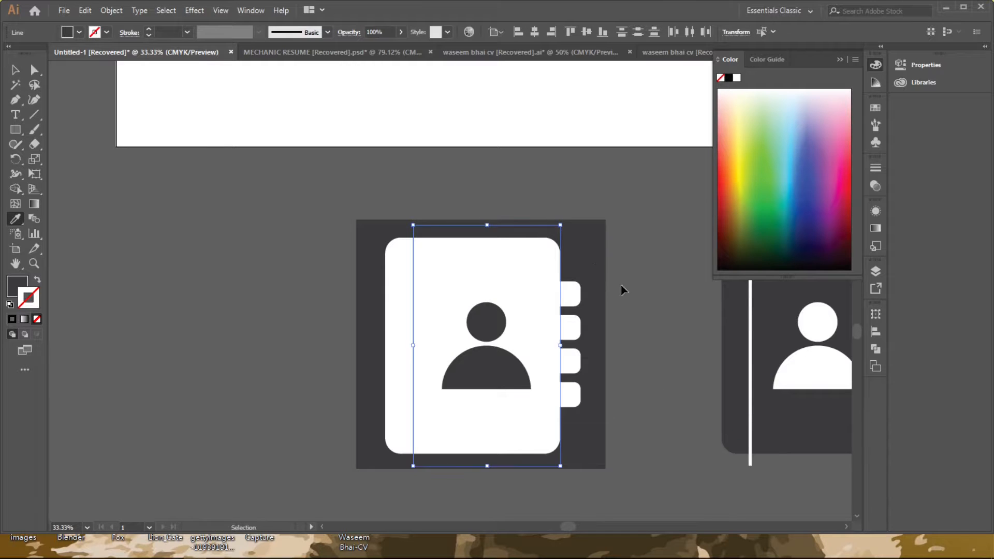
pyautogui.hotkey('shift', 'x')
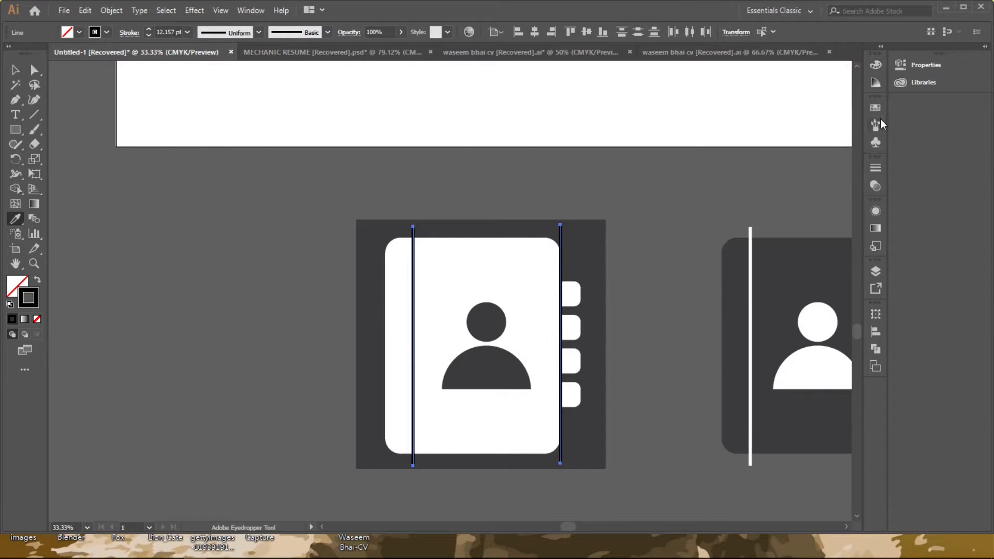
# - Apply the K=80 gray swatch to the stroke of the two copied lines
pyautogui.click(876, 108)
pyautogui.click(754, 151)
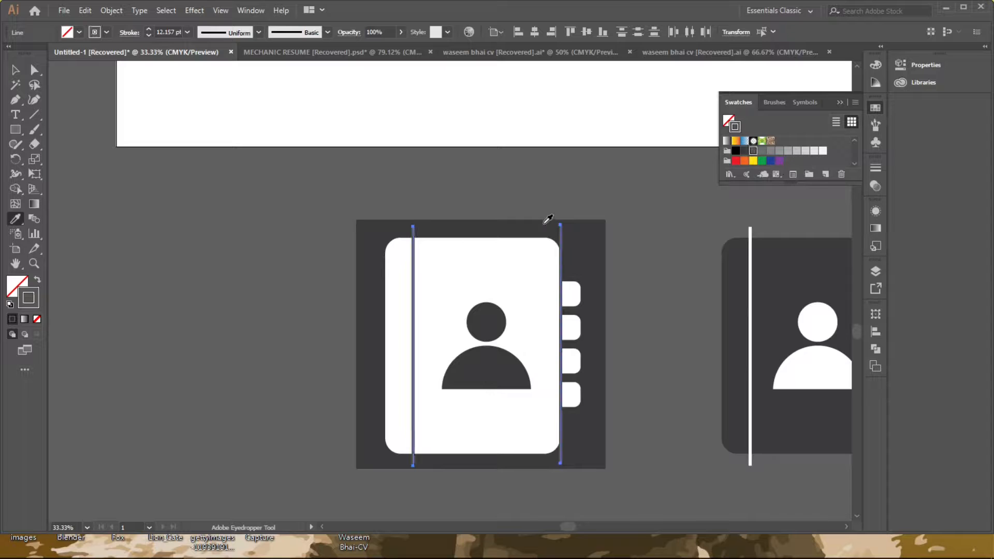
pyautogui.press('v')
pyautogui.click(656, 337)
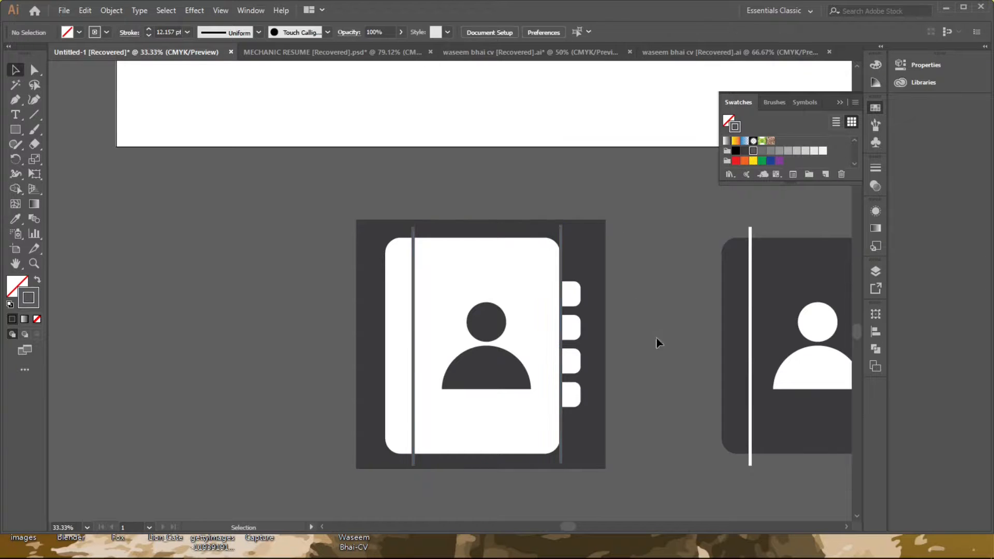
# - Apply the K=80 gray swatch to the stroke of the background square
pyautogui.moveTo(657, 338); pyautogui.dragTo(518, 311)
pyautogui.click(518, 311)
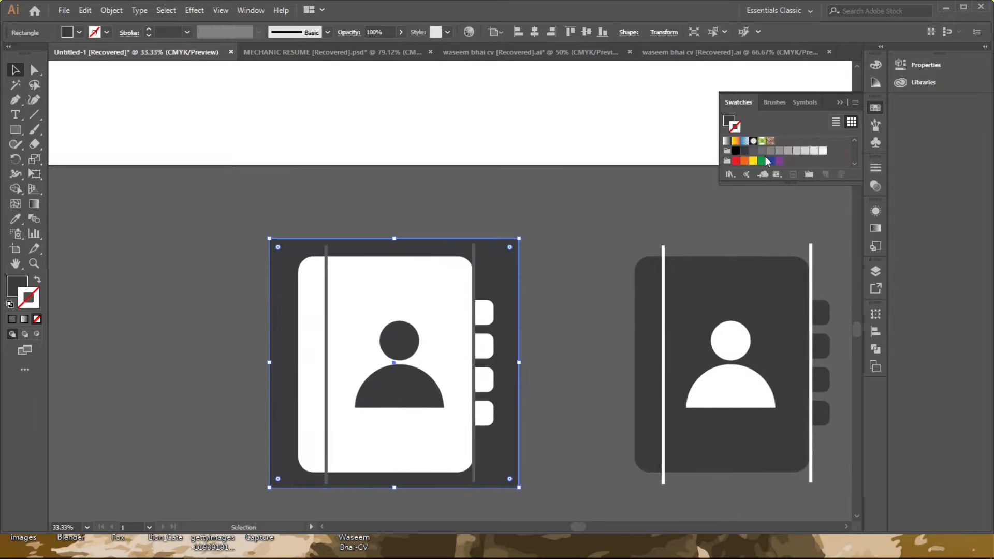
pyautogui.click(753, 150)
pyautogui.click(581, 264)
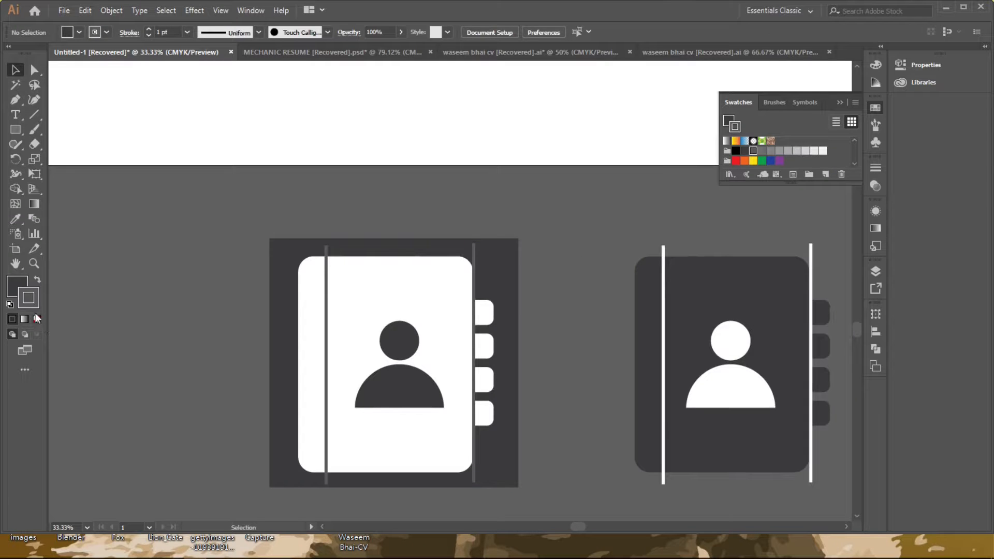
pyautogui.click(36, 319)
# - Fill the background square with the K=80 gray swatch so it matches the lines
pyautogui.click(505, 271)
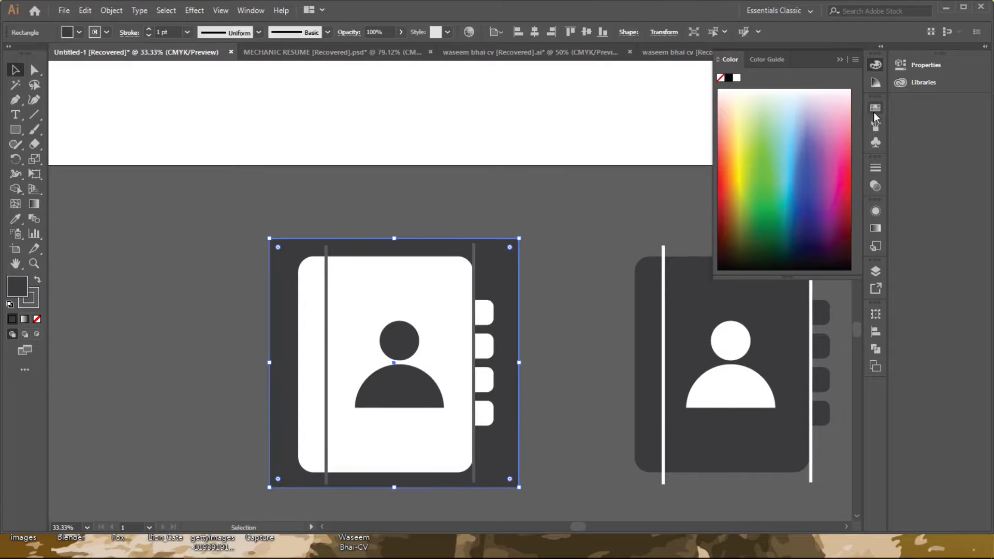
pyautogui.click(875, 109)
pyautogui.click(763, 163)
pyautogui.click(753, 164)
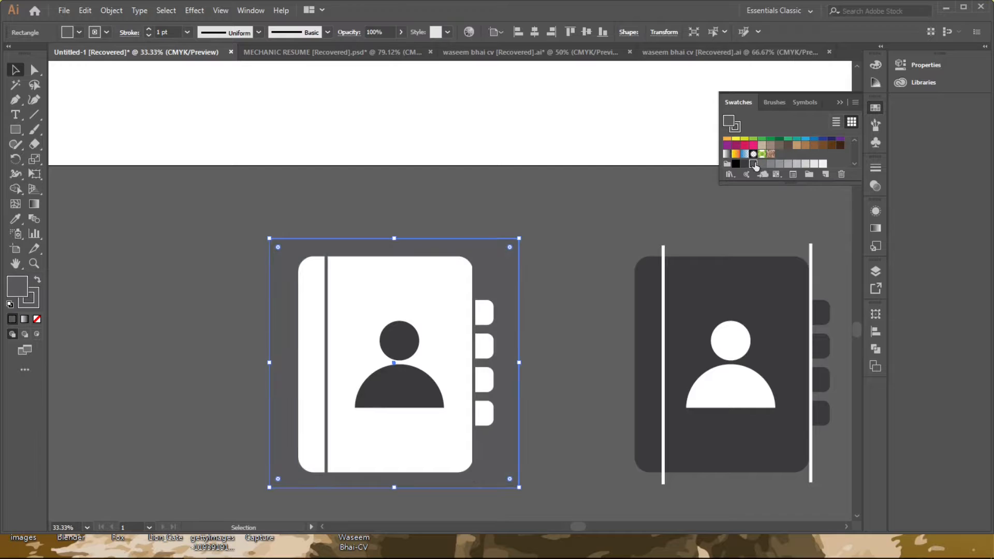
pyautogui.click(586, 223)
# - Recolor the person figure on the white card with the K=80 gray swatch
pyautogui.moveTo(610, 333); pyautogui.dragTo(593, 319)
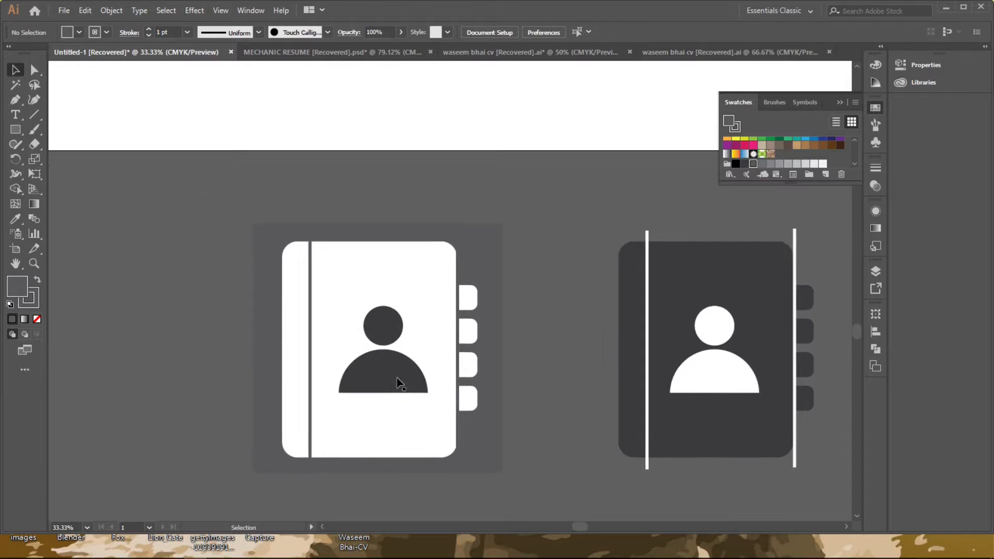
pyautogui.click(396, 378)
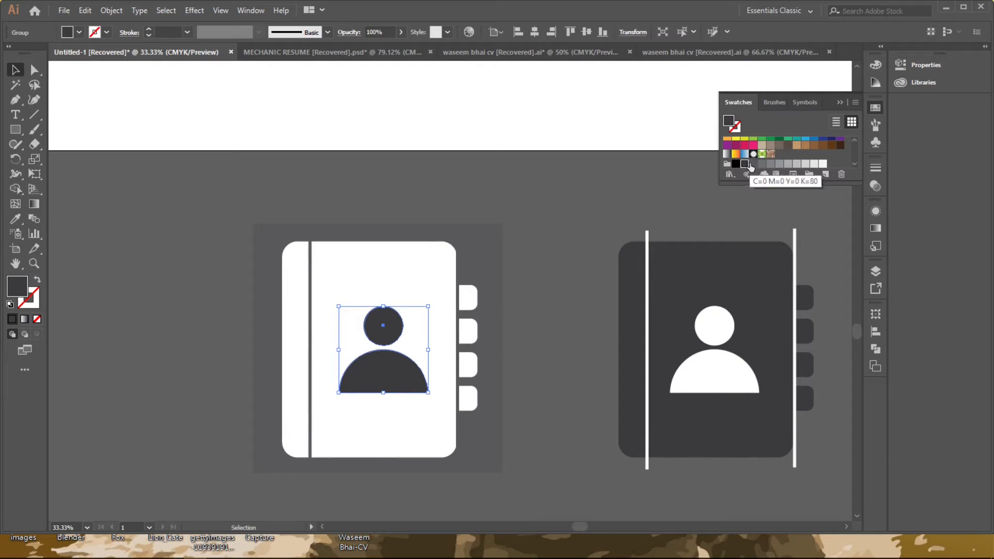
pyautogui.click(754, 164)
pyautogui.click(606, 213)
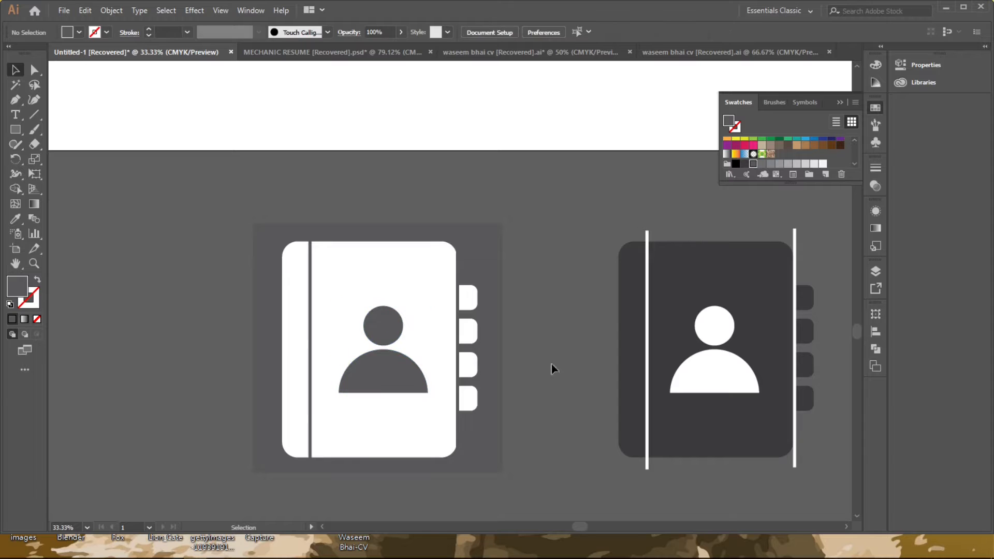
# - Examine the white icon on its gray square beside the dark icon
pyautogui.moveTo(583, 369); pyautogui.dragTo(579, 349)
pyautogui.moveTo(823, 326); pyautogui.dragTo(690, 331)
pyautogui.scroll(-1, 737, 312)
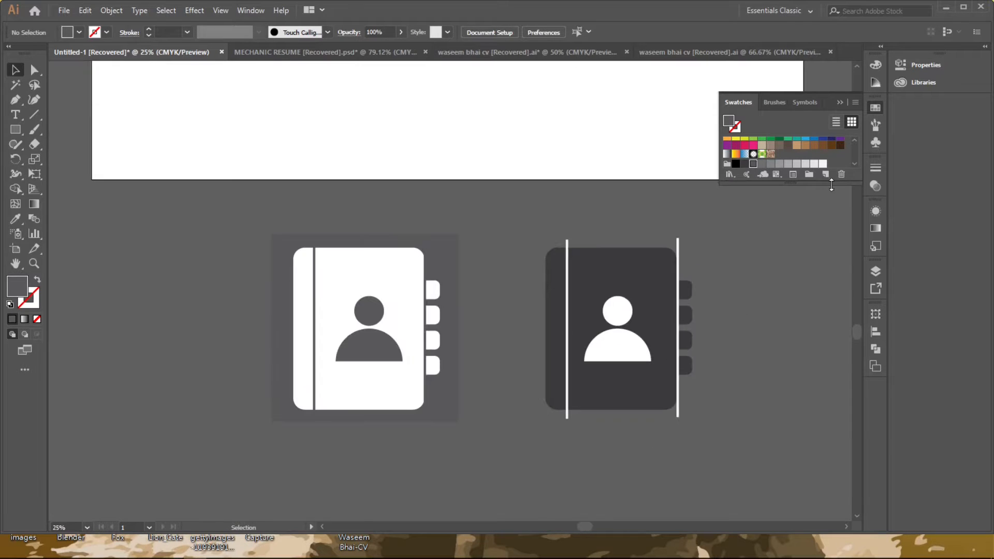
pyautogui.click(840, 103)
pyautogui.scroll(-1, 763, 253)
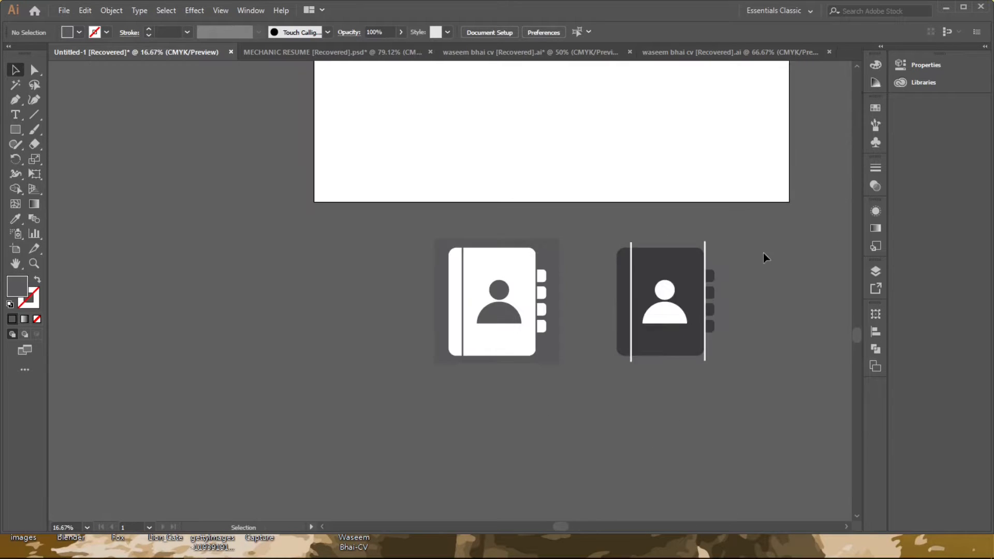
pyautogui.moveTo(468, 375); pyautogui.dragTo(476, 351)
pyautogui.click(586, 433)
pyautogui.scroll(1, 532, 314)
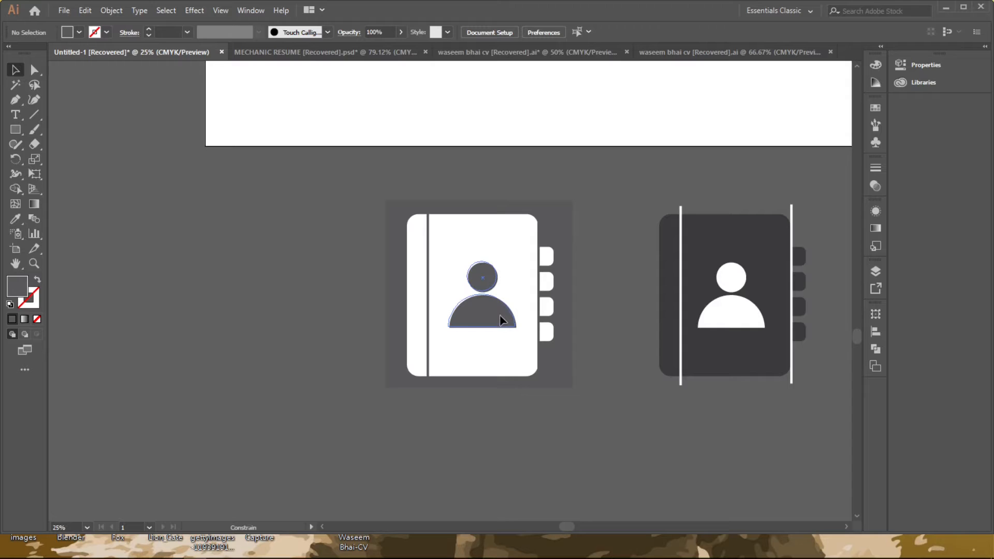
pyautogui.scroll(-1, 607, 388)
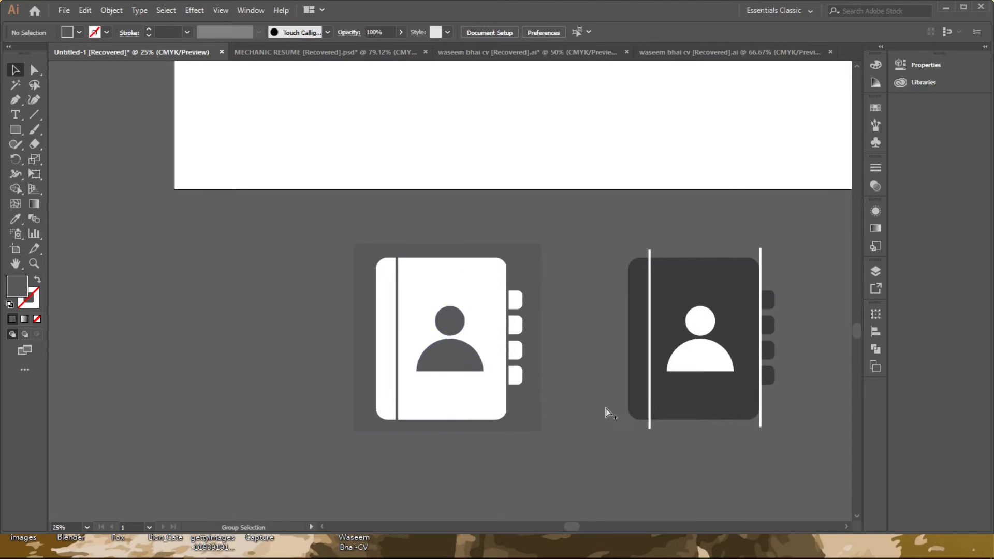
# - Place both icons, enlarged, side by side on the artboard below the title "how to create address-Book icon"
pyautogui.moveTo(408, 443); pyautogui.dragTo(408, 443)
pyautogui.moveTo(492, 367); pyautogui.dragTo(473, 491)
pyautogui.moveTo(482, 486); pyautogui.dragTo(451, 256)
pyautogui.moveTo(666, 318); pyautogui.dragTo(753, 365)
pyautogui.moveTo(669, 313); pyautogui.dragTo(681, 387)
pyautogui.click(662, 417)
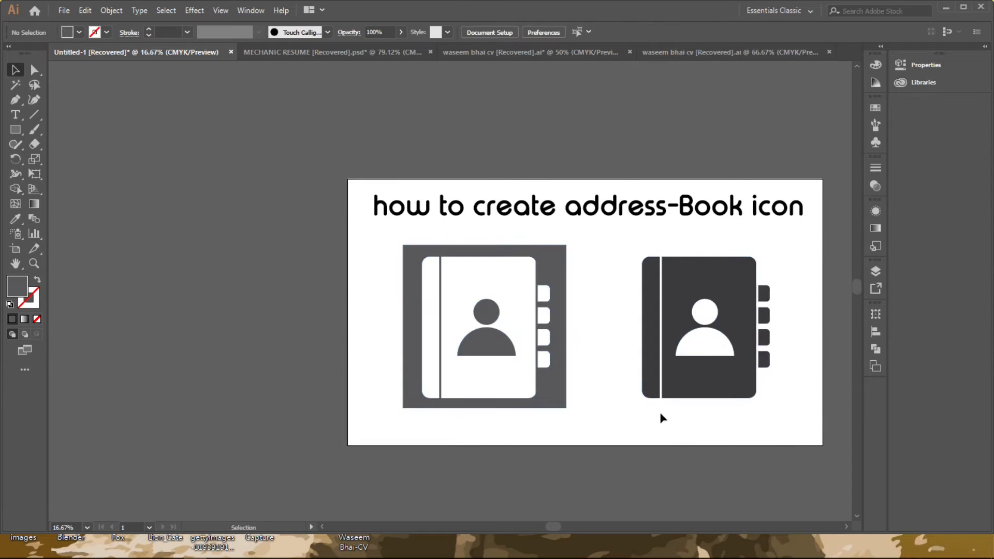
pyautogui.moveTo(669, 451); pyautogui.dragTo(626, 439)
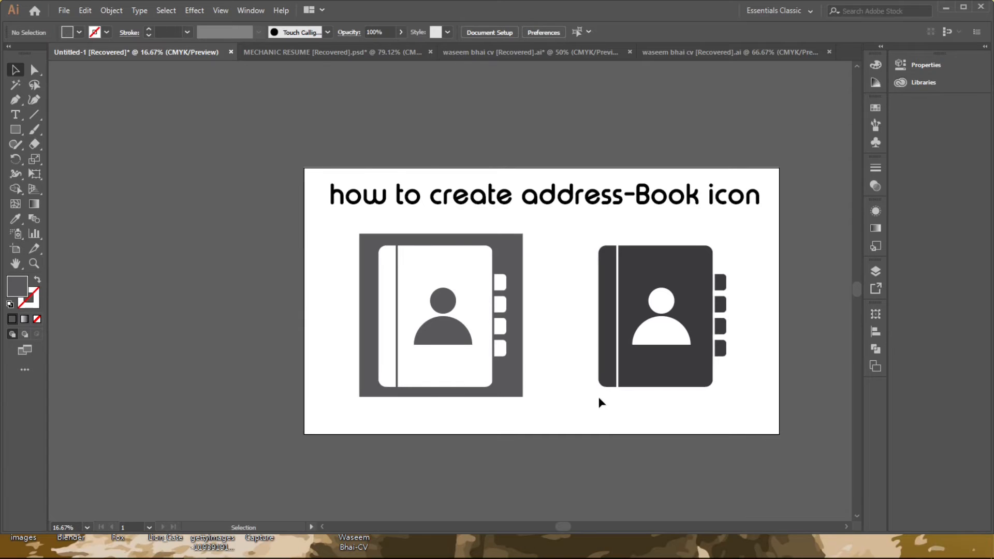
pyautogui.scroll(2, 488, 355)
pyautogui.scroll(-1, 492, 357)
pyautogui.scroll(-1, 648, 366)
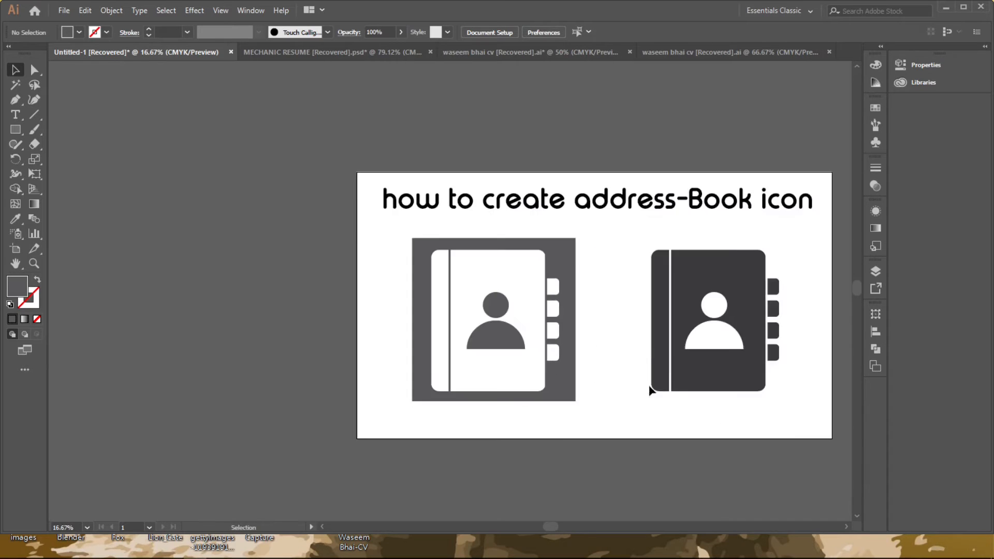
pyautogui.moveTo(648, 384); pyautogui.dragTo(612, 395)
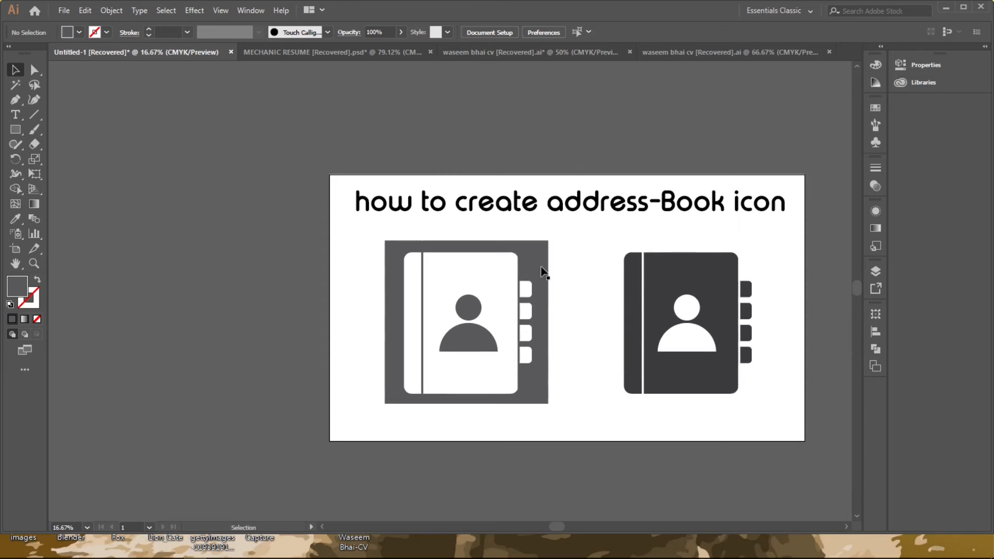